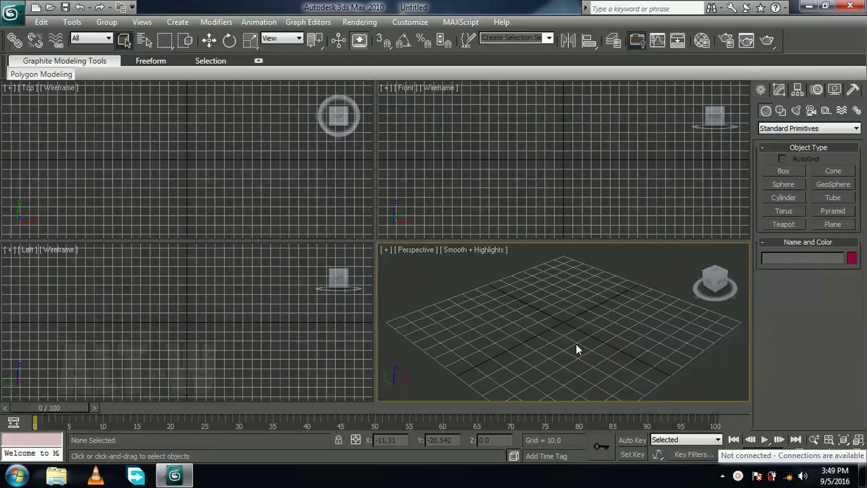
Step: Create a box about 31 units in length, width and height at the grid center in the maximized Perspective view
key(alt+w)
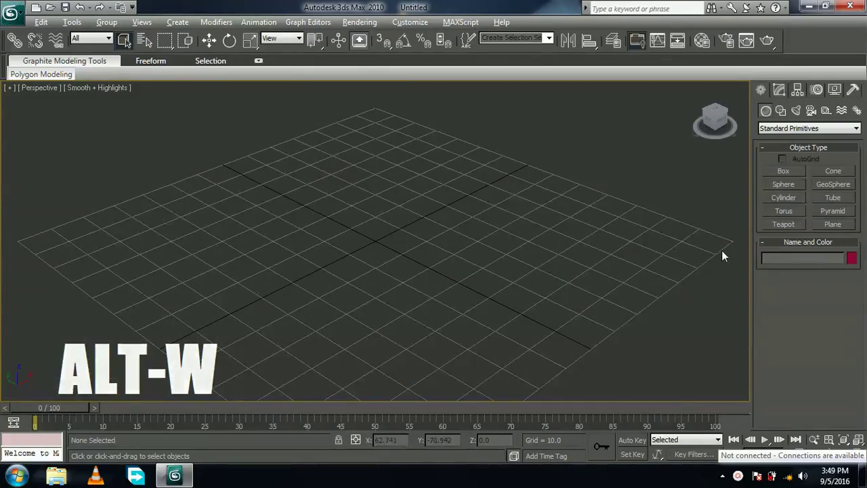
click(783, 170)
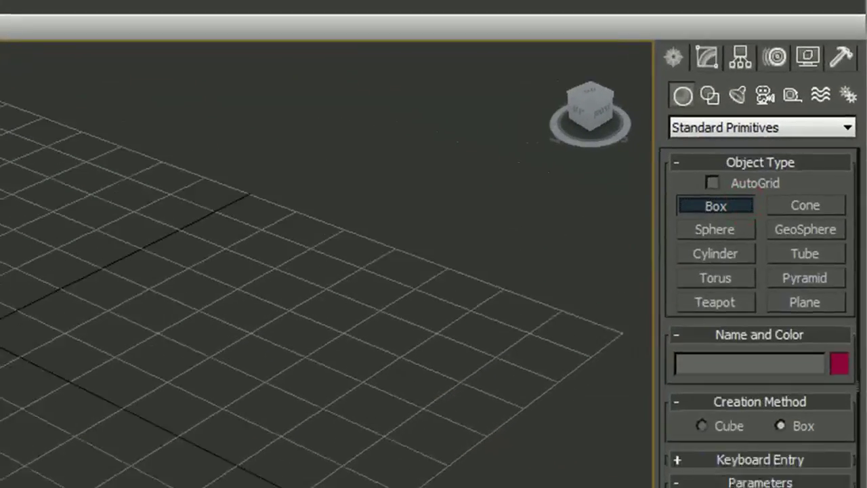
drag(377, 239, 375, 330)
click(394, 217)
Step: Set the box's length to 60, width to 40 and height to 30
click(829, 338)
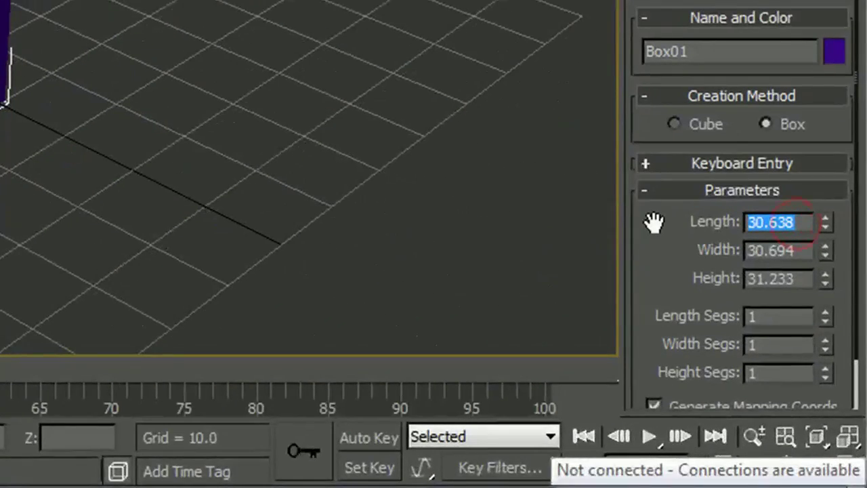
text(60)
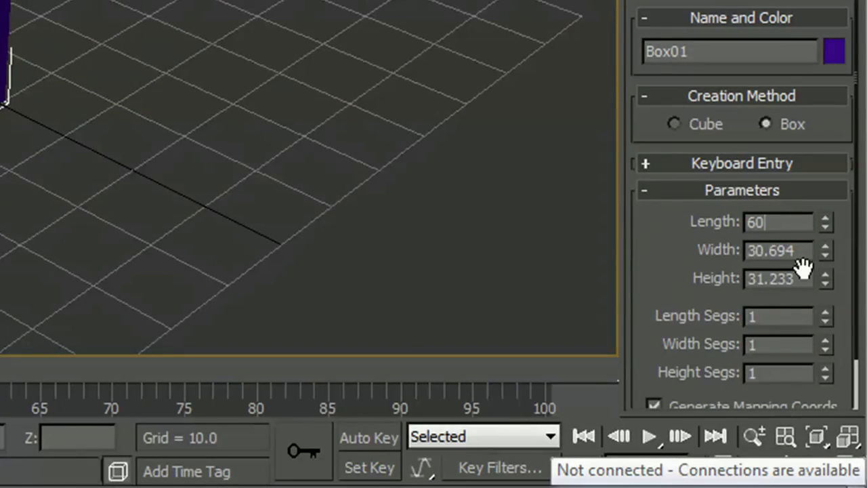
key(Tab)
text(40)
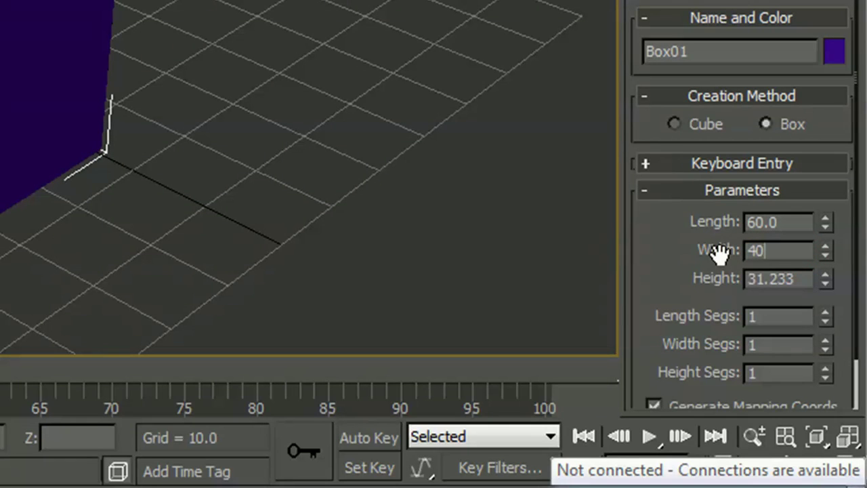
click(805, 285)
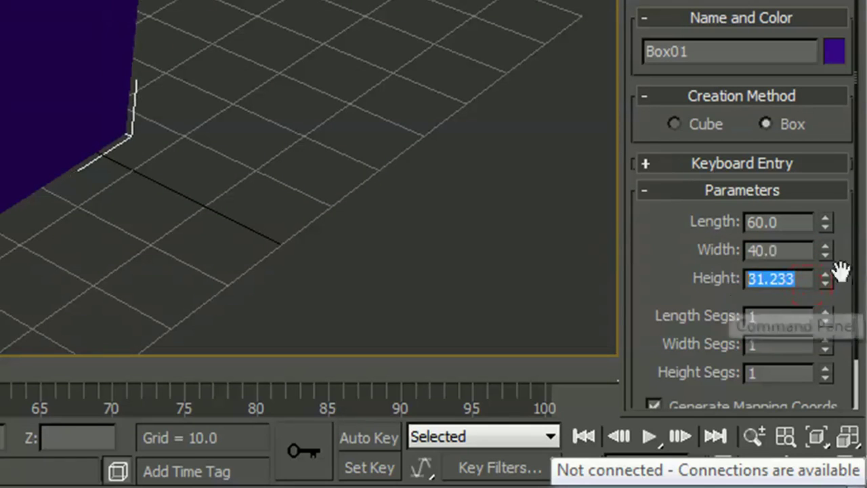
text(0)
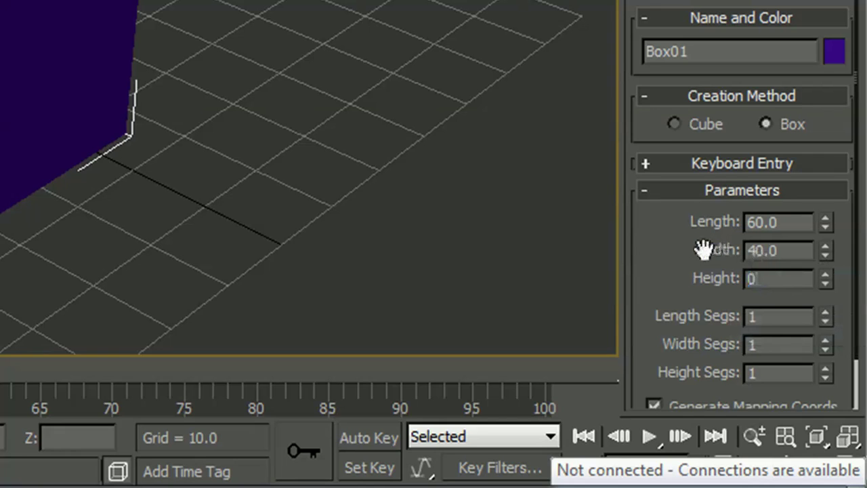
text(30)
key(Return)
key(w)
alt+middle_drag(10, 170, 5, 193)
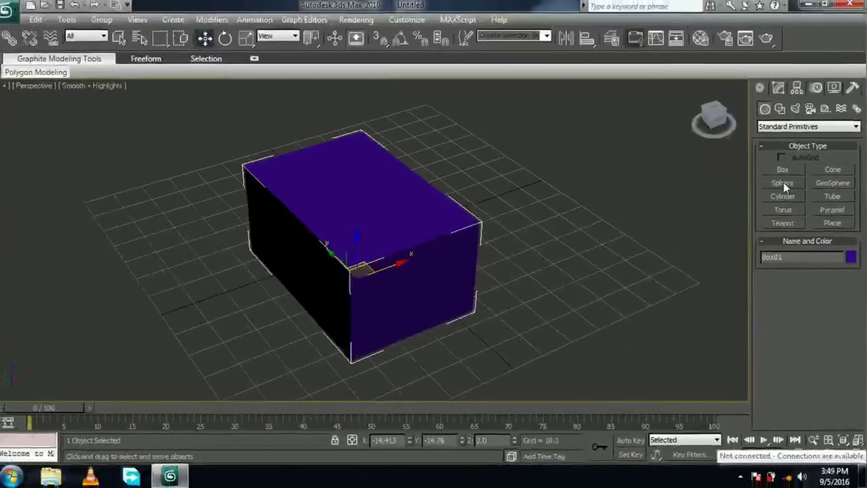
Step: In the Front view, draw a cylinder with a radius of about 5.8 overlapping the middle of the box's top edge
key(f)
scroll(520, 226, up, 5)
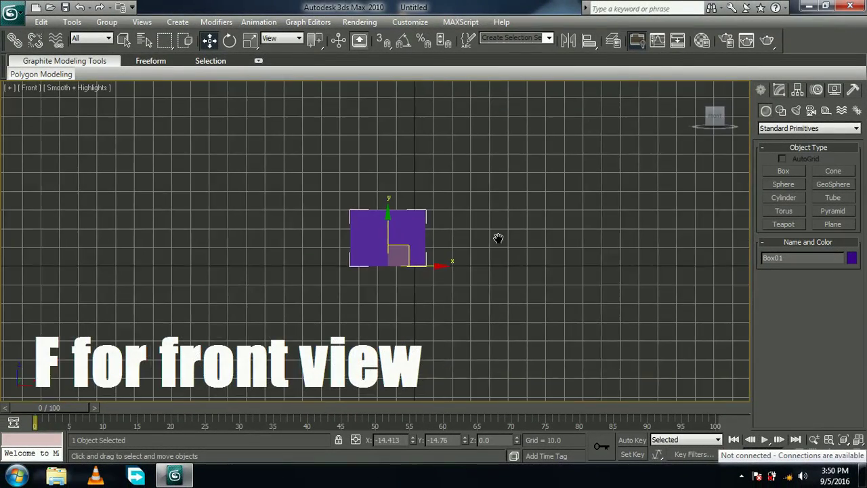
scroll(501, 245, up, 4)
scroll(515, 256, down, 2)
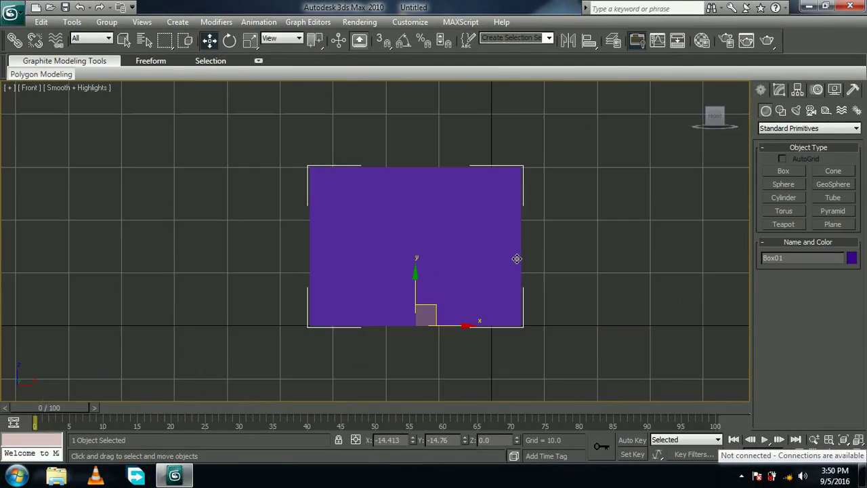
click(783, 198)
drag(424, 154, 427, 185)
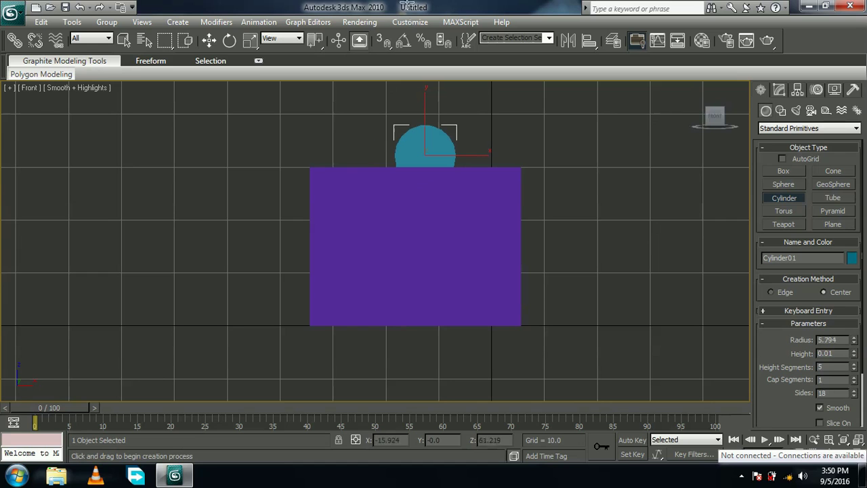
click(210, 40)
key(p)
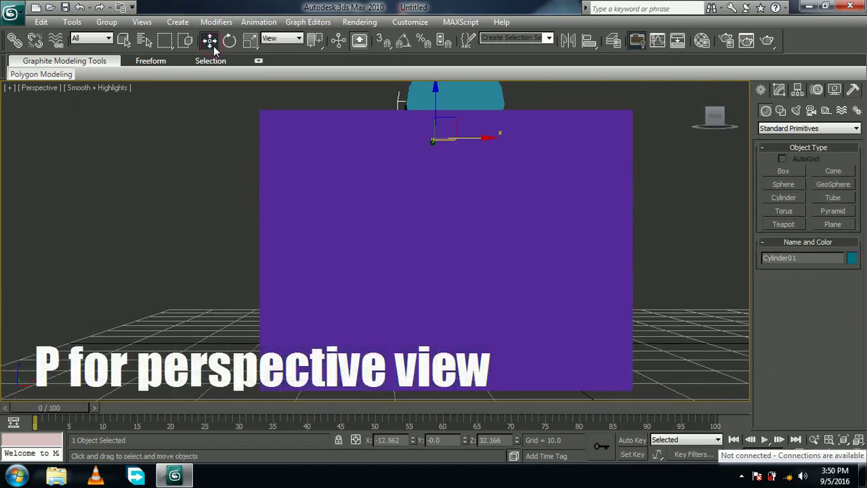
Step: In the Perspective view, stretch the cylinder along its length to about 196% so it extends past the box's front face
alt+middle_drag(306, 194, 472, 264)
middle_drag(353, 259, 424, 297)
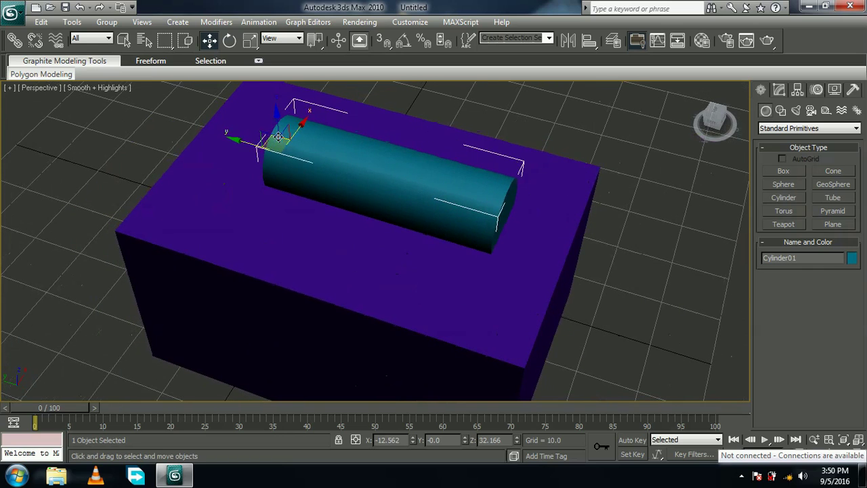
click(250, 41)
drag(332, 168, 359, 196)
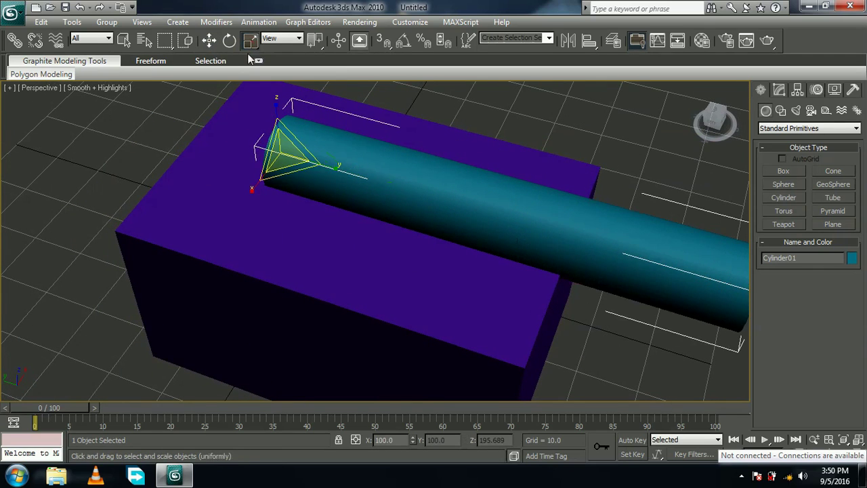
Step: Move the cylinder to about X -15.4, Y 18.3 so it sticks out at both ends of the box and sits centered across it
click(208, 41)
drag(254, 139, 139, 116)
click(338, 252)
click(392, 195)
alt+middle_drag(583, 205, 374, 169)
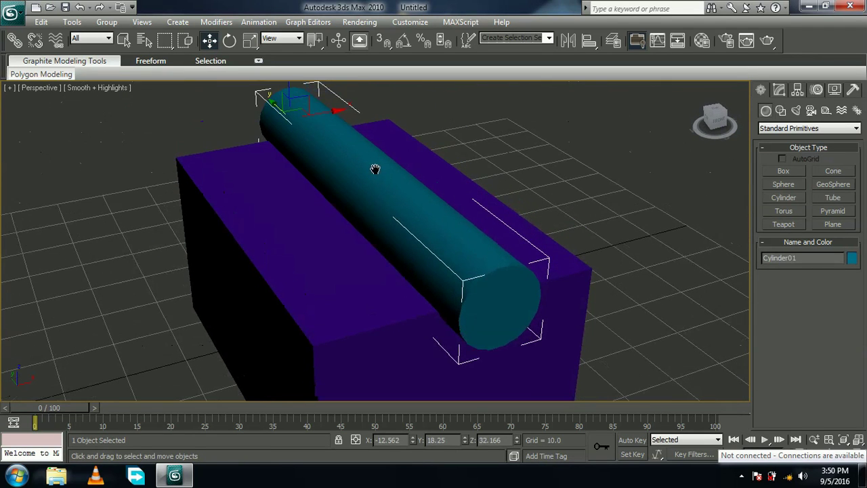
drag(336, 113, 315, 119)
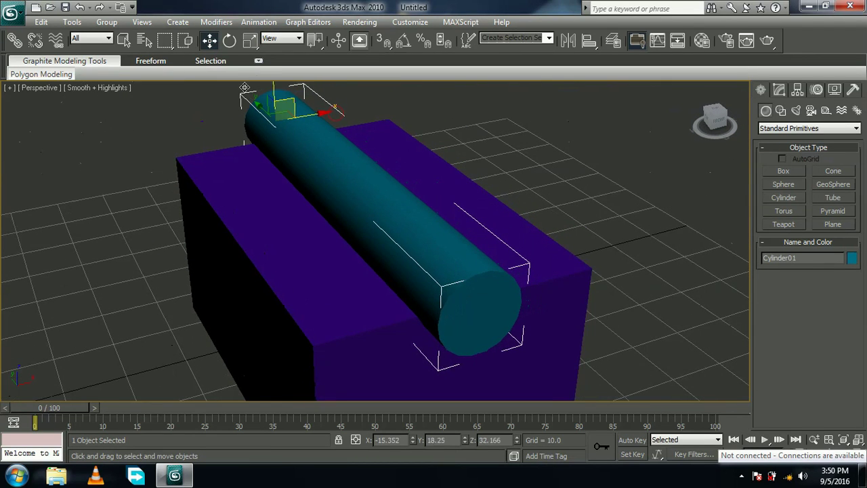
Step: Scale the cylinder up uniformly by about 11% and lower it into the box's top to about Z 30.1
click(250, 40)
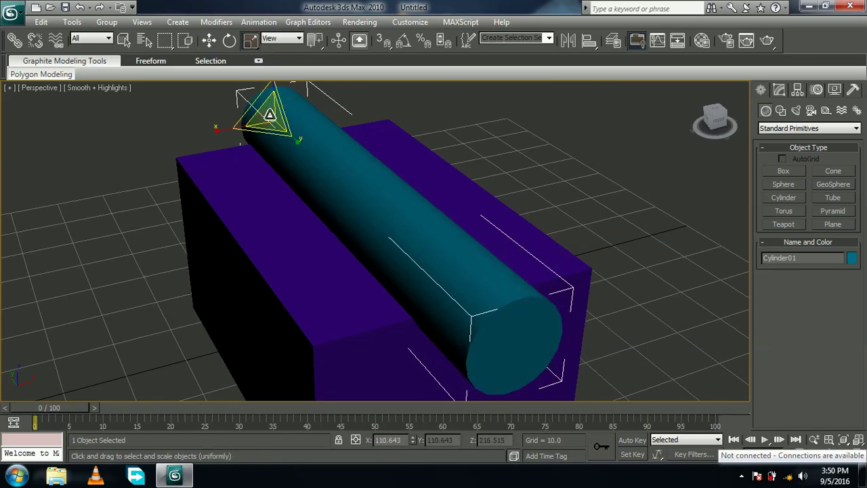
mouse_move(324, 118)
mouse_down()
mouse_move(292, 107)
mouse_move(309, 127)
mouse_up()
click(209, 41)
alt+middle_drag(309, 127, 542, 261)
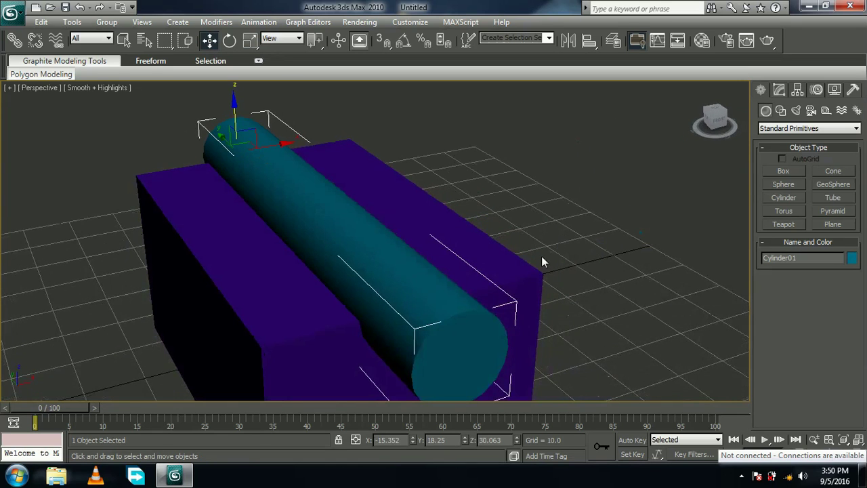
Step: Subtract the cylinder from the box with a Boolean compound object, using the cylinder as operand B, and deselect the result
click(263, 270)
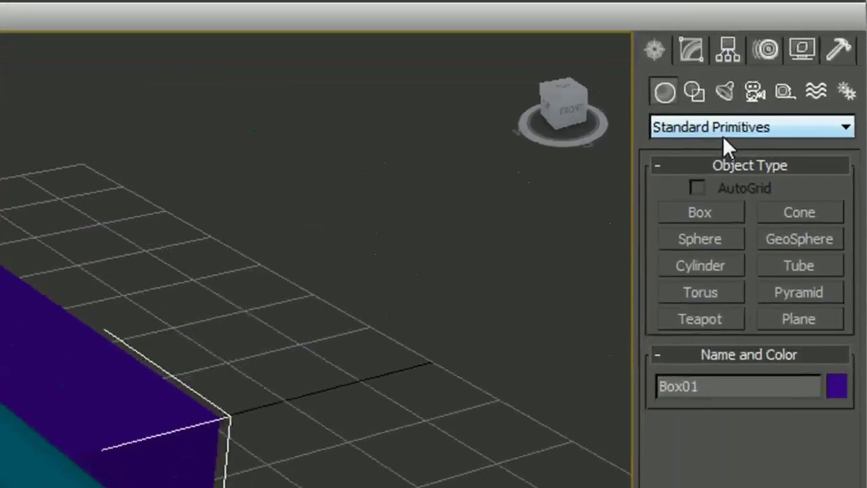
click(793, 129)
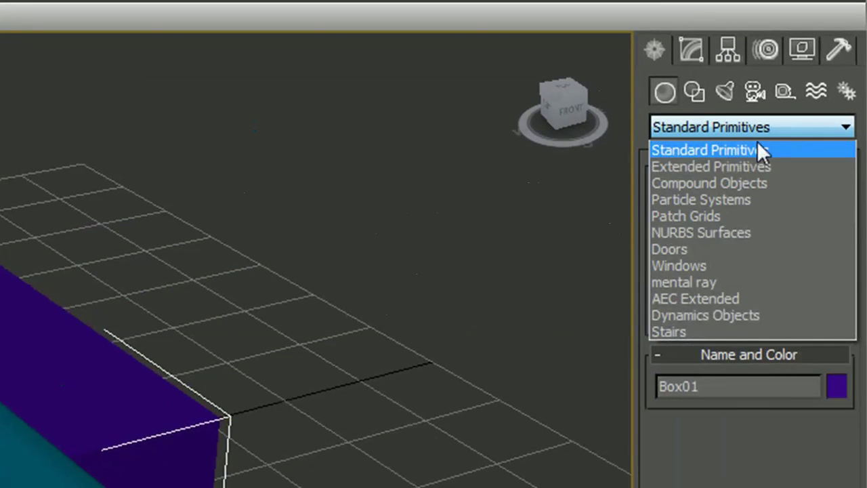
click(750, 183)
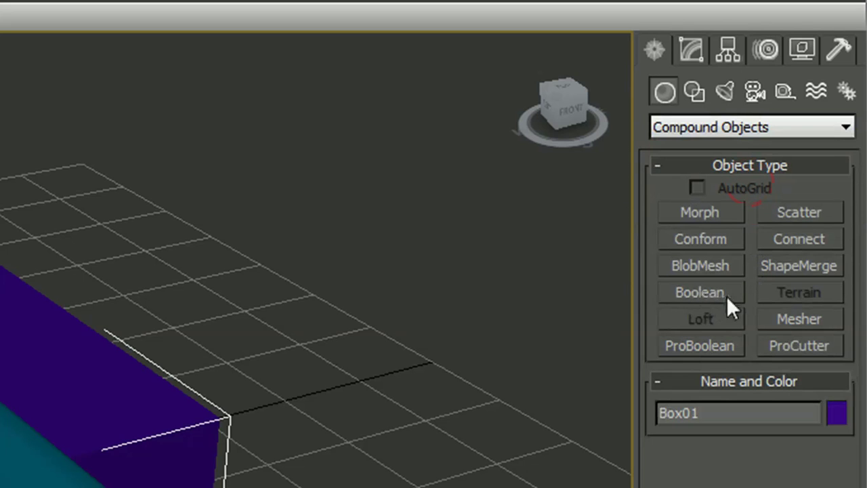
click(695, 294)
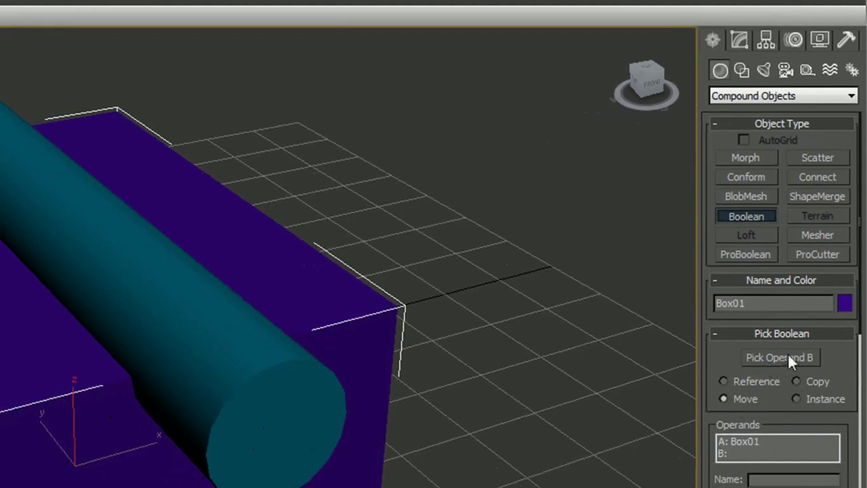
click(805, 358)
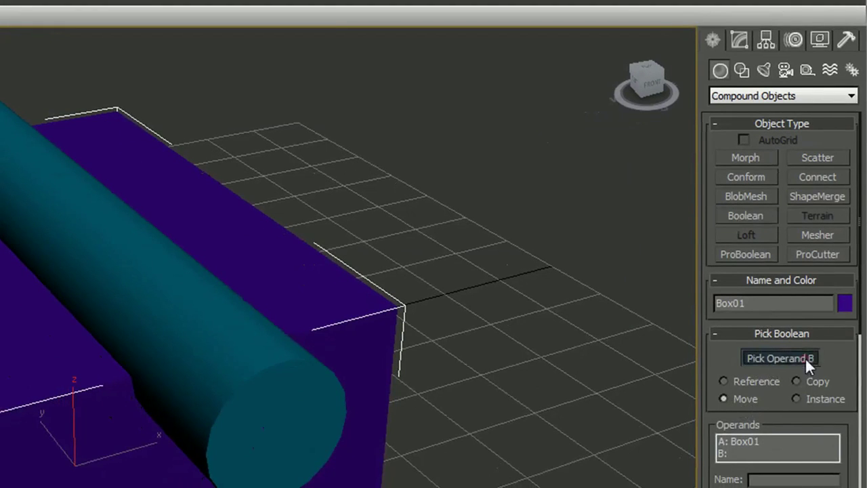
click(19, 201)
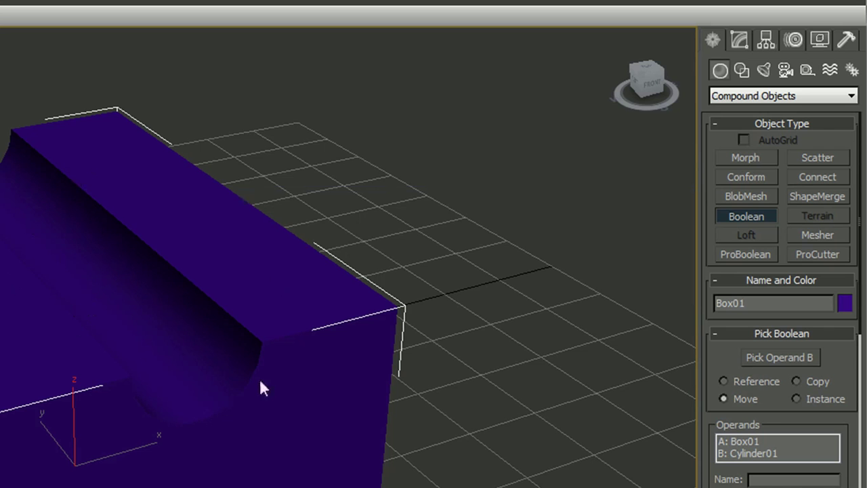
key(w)
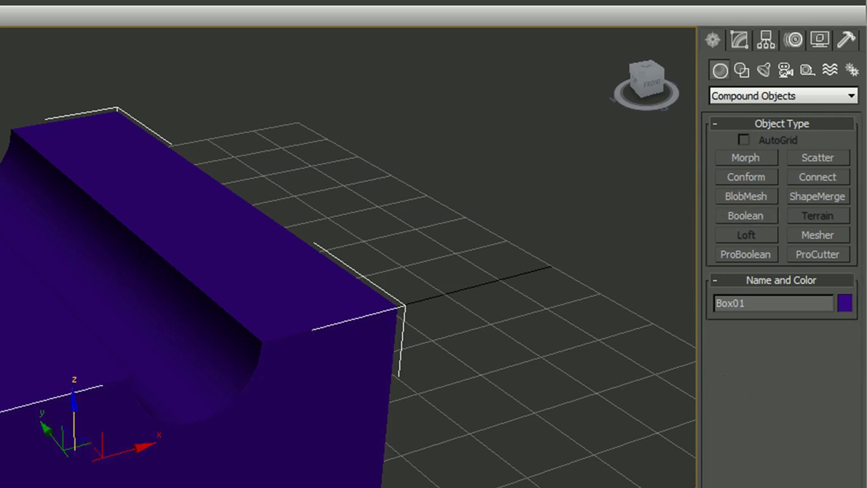
click(404, 191)
alt+middle_drag(399, 297, 243, 394)
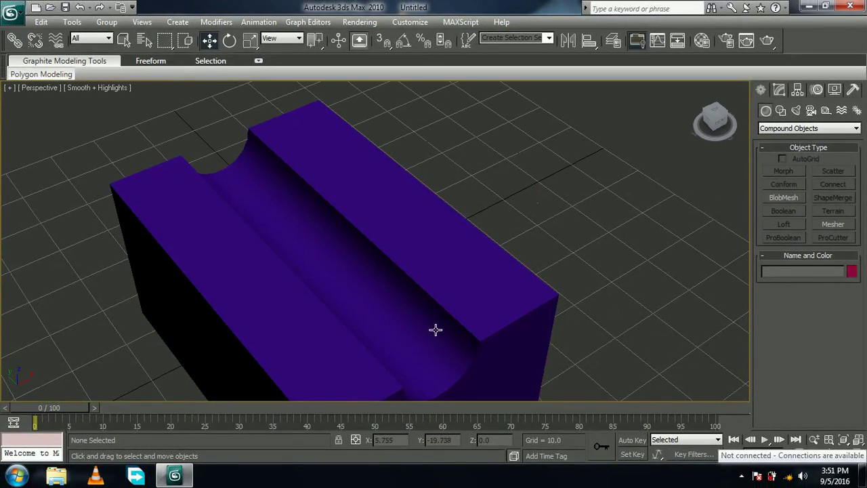
Step: In the Top view, draw a standard plane about 58.7 long and 38.2 wide over the grooved box's outline
key(t)
scroll(528, 289, up, 5)
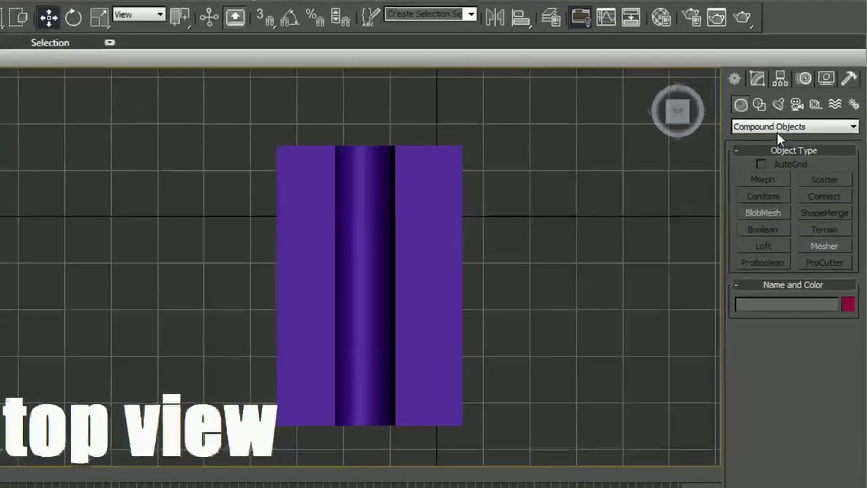
click(795, 128)
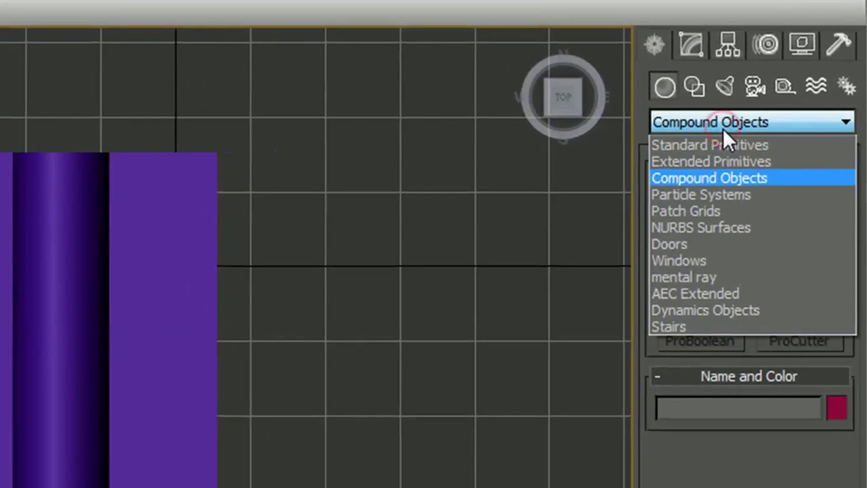
click(776, 143)
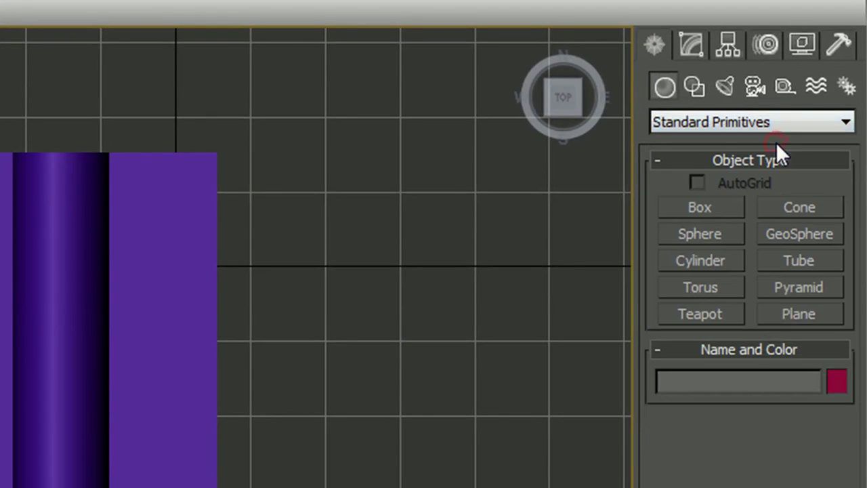
click(804, 315)
middle_drag(298, 415, 223, 350)
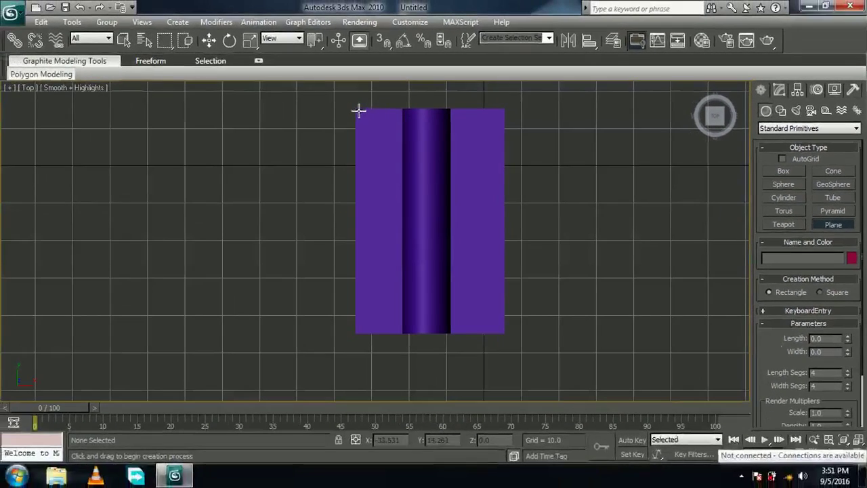
drag(179, 102, 373, 404)
drag(501, 334, 503, 331)
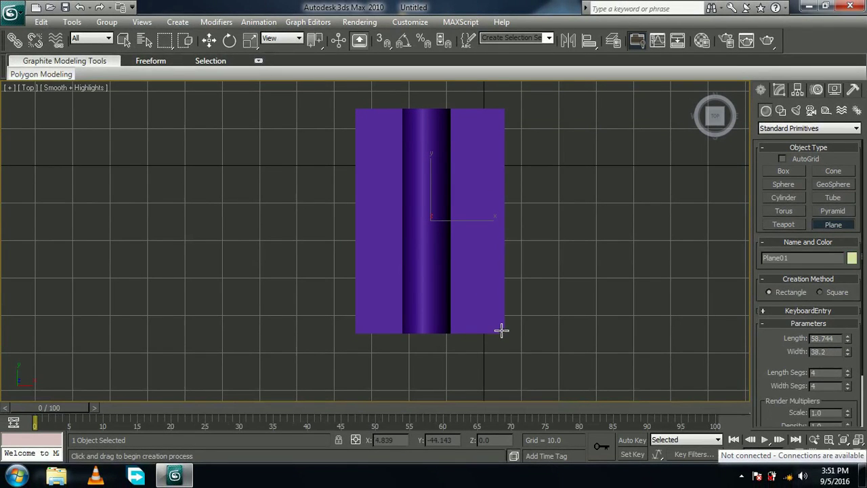
Step: In the Perspective view, raise the plane along Z to just below the box's top surface so it spans the groove
click(210, 41)
key(p)
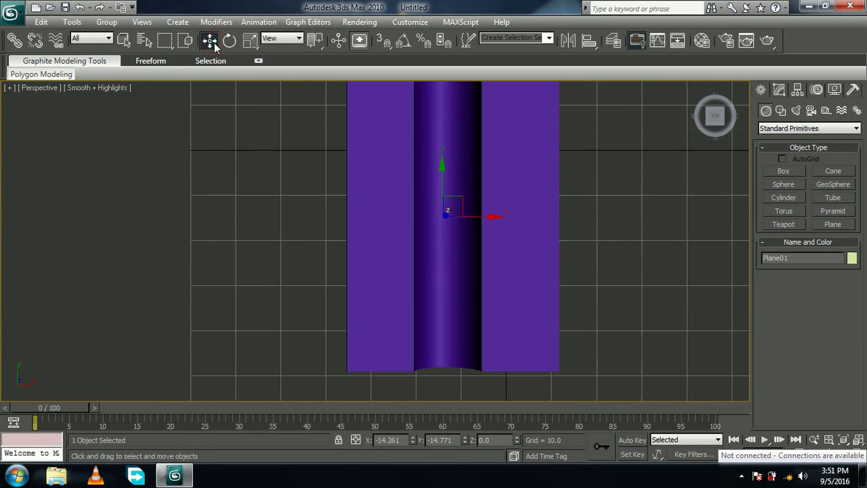
alt+middle_drag(228, 226, 378, 224)
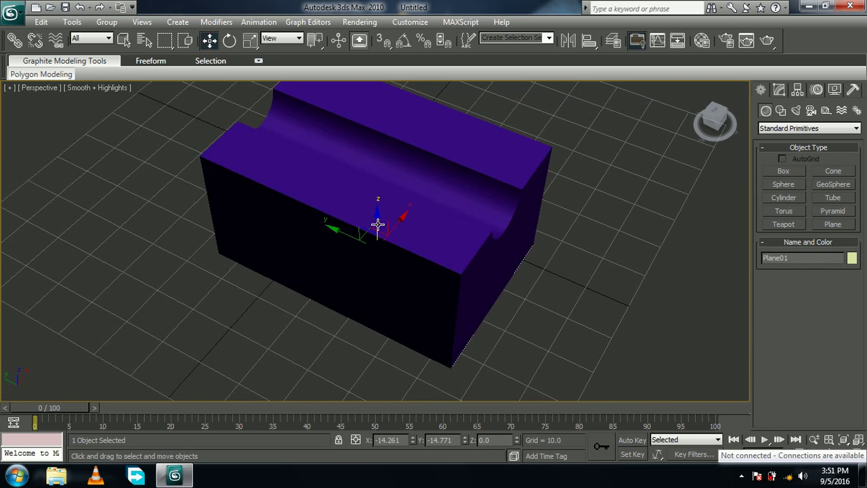
drag(379, 222, 369, 134)
alt+middle_drag(585, 228, 544, 229)
Step: In the Top view, draw a plane about 42.0 long and 88.6 wide at the grooved box's front end, and deselect it
click(833, 224)
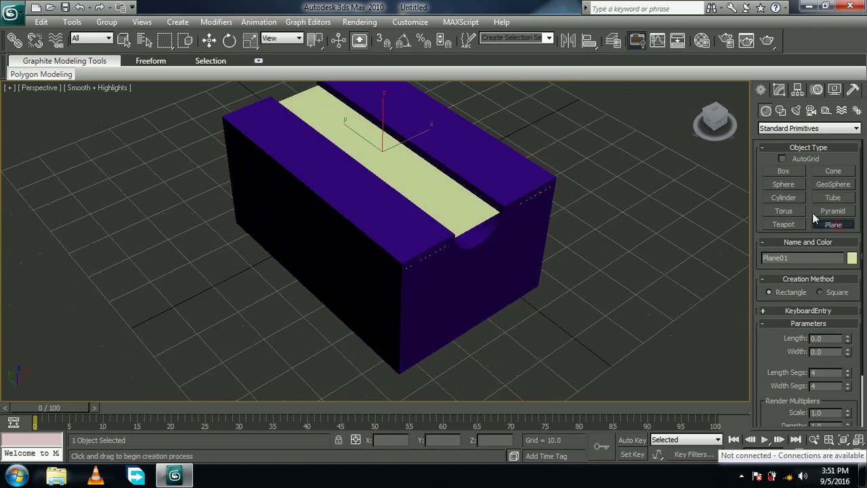
key(t)
middle_drag(470, 280, 495, 187)
scroll(349, 228, up, 2)
middle_drag(348, 229, 351, 273)
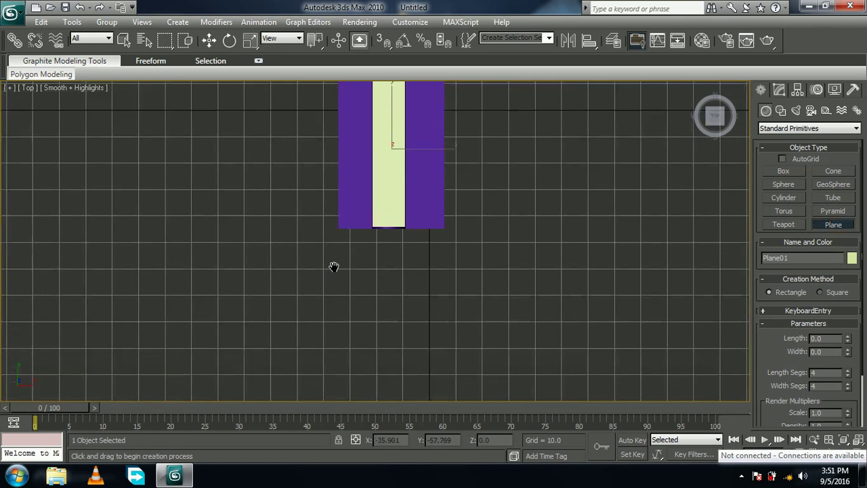
drag(273, 217, 508, 328)
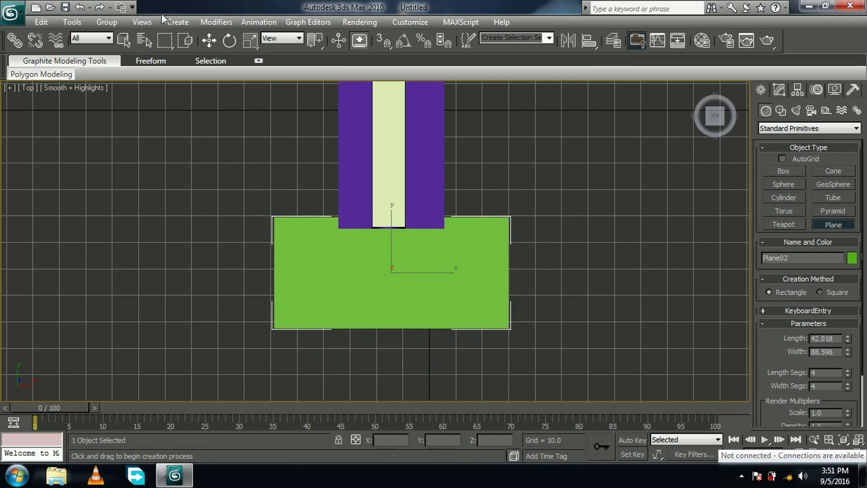
click(208, 40)
key(p)
alt+middle_drag(275, 192, 283, 171)
drag(448, 275, 451, 277)
click(525, 150)
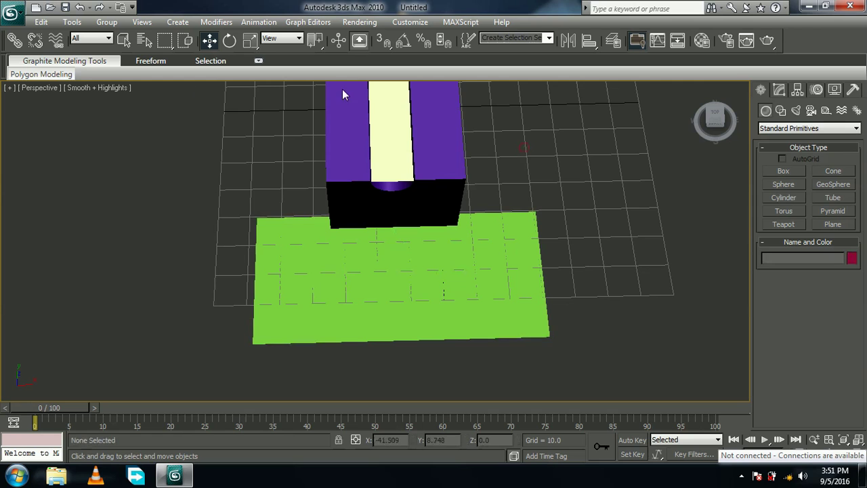
Step: In the Front view, draw a plane behind the semicircular groove, wider and deeper than the opening, with its upper edge level with the box's top
key(f)
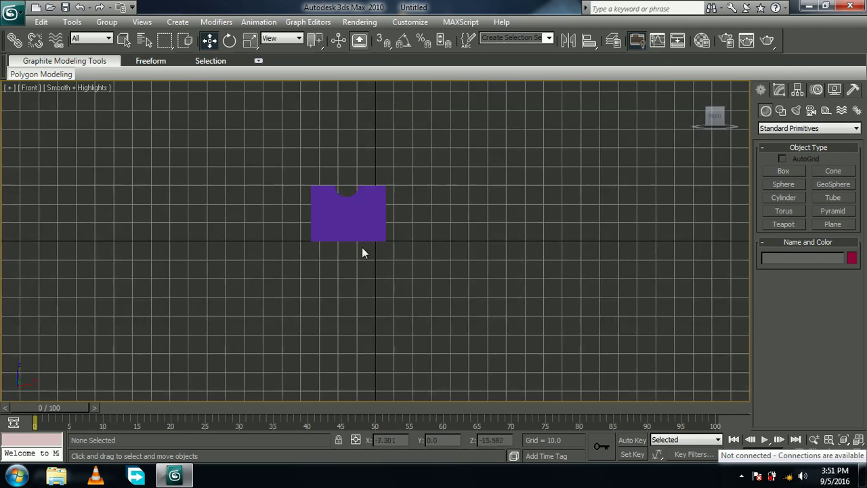
scroll(362, 251, up, 3)
scroll(407, 280, up, 3)
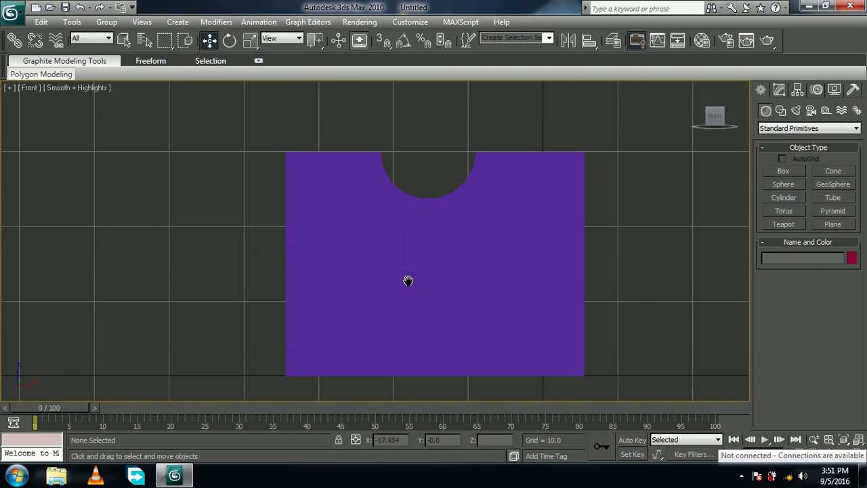
click(831, 224)
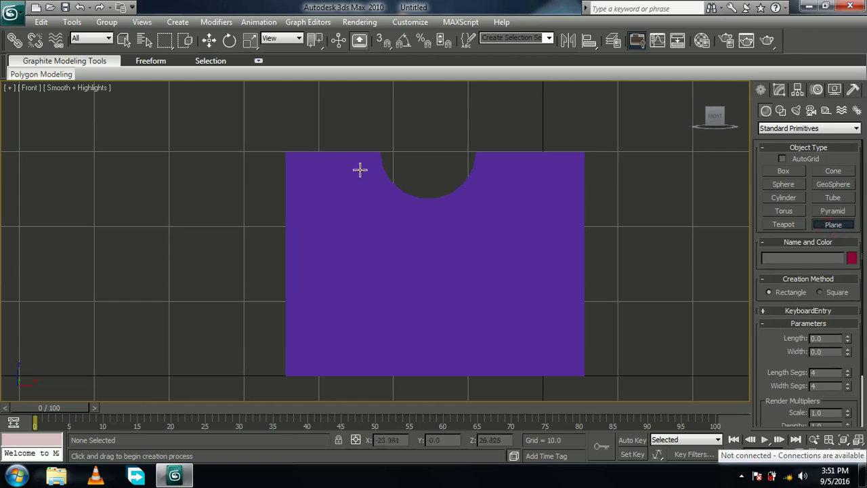
drag(348, 151, 504, 283)
Step: In the Perspective view, move the upright plane along Y to the groove's front end so it closes the opening, and deselect it
click(209, 40)
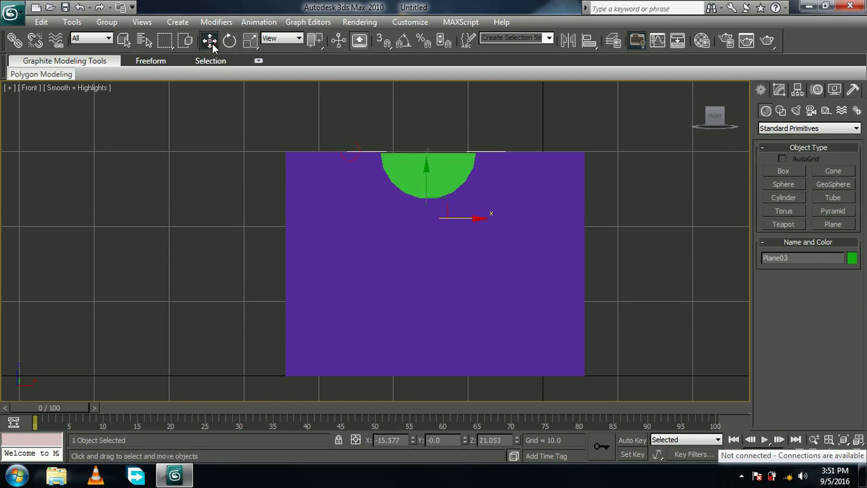
key(p)
scroll(372, 253, down, 10)
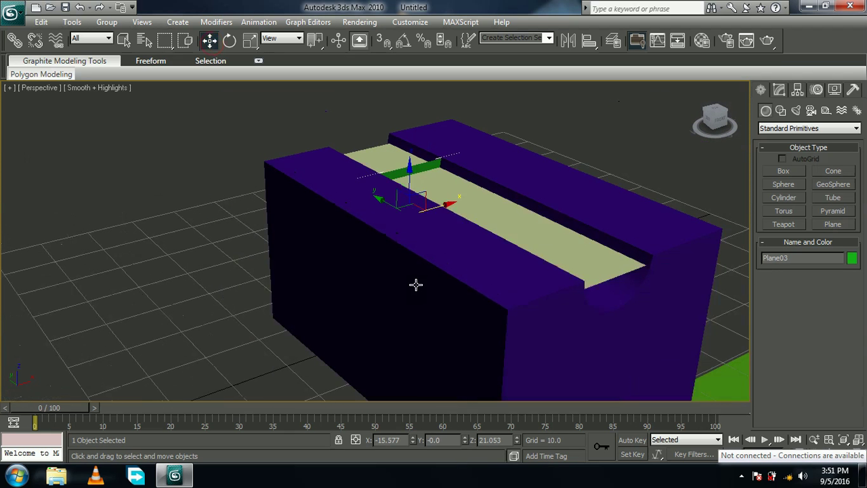
drag(379, 213, 520, 247)
click(639, 185)
middle_drag(545, 339, 494, 251)
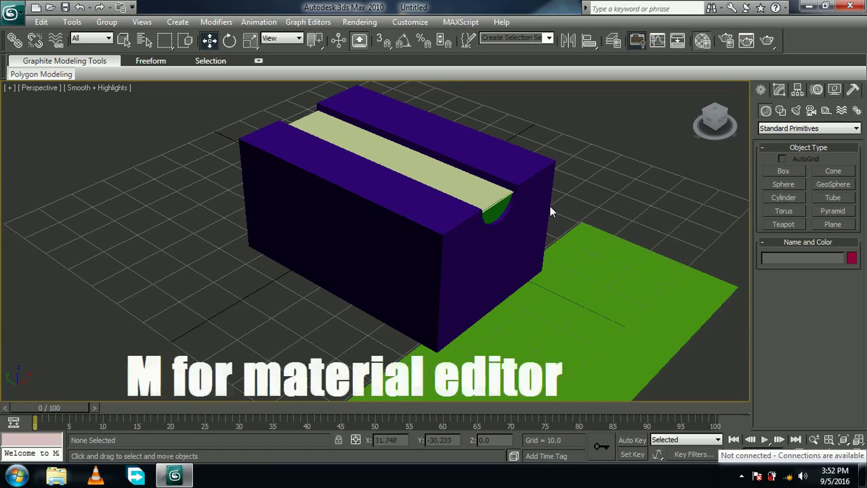
Step: Open the Material Editor and set the first sample material's ambient color to Red 5, Green 161, Blue 88
key(m)
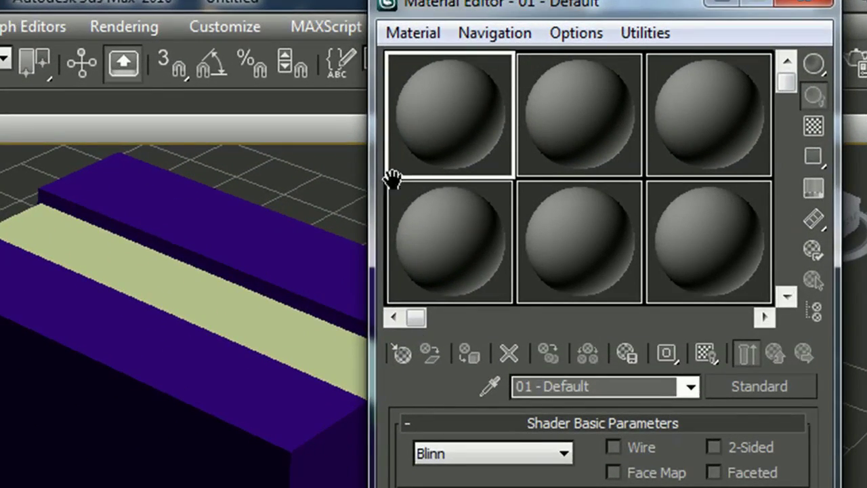
click(424, 140)
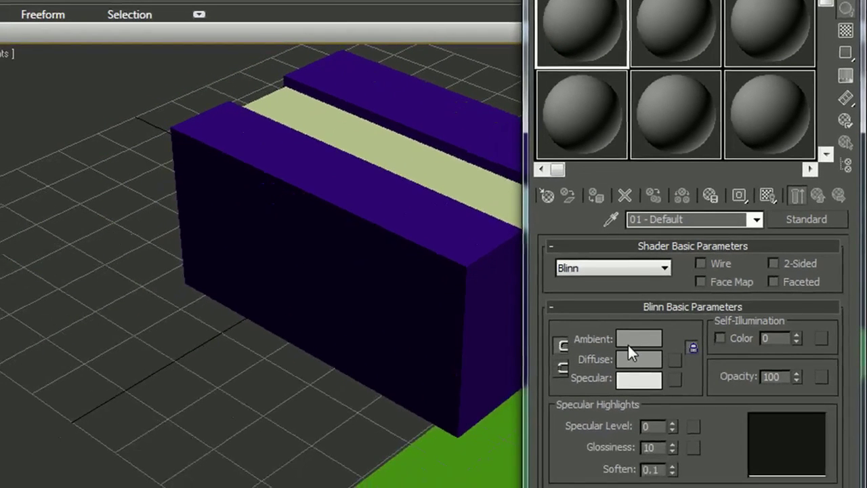
click(638, 336)
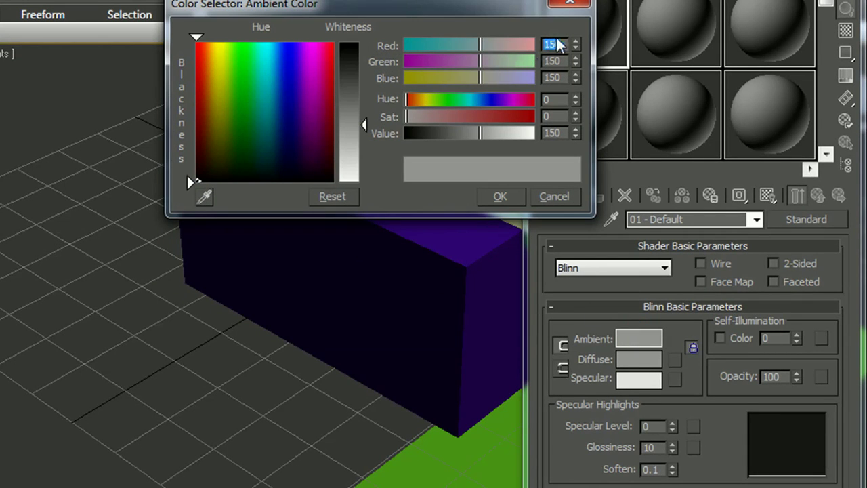
text(5)
click(564, 62)
double_click(564, 62)
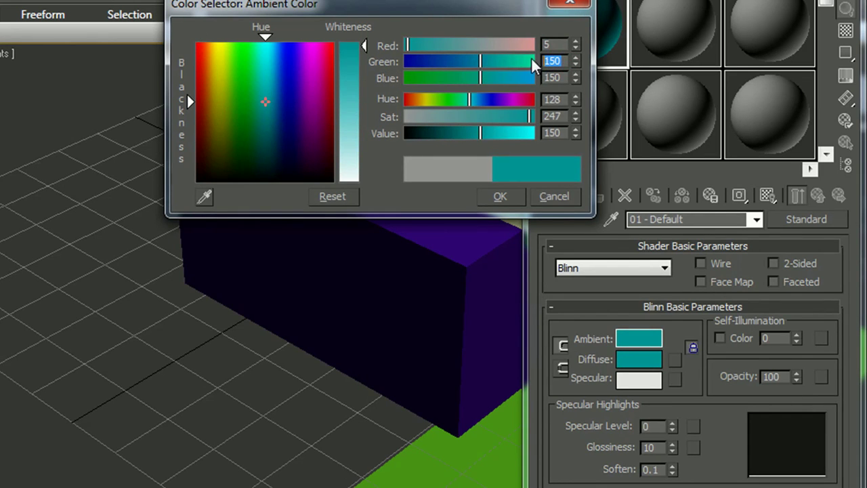
text(161)
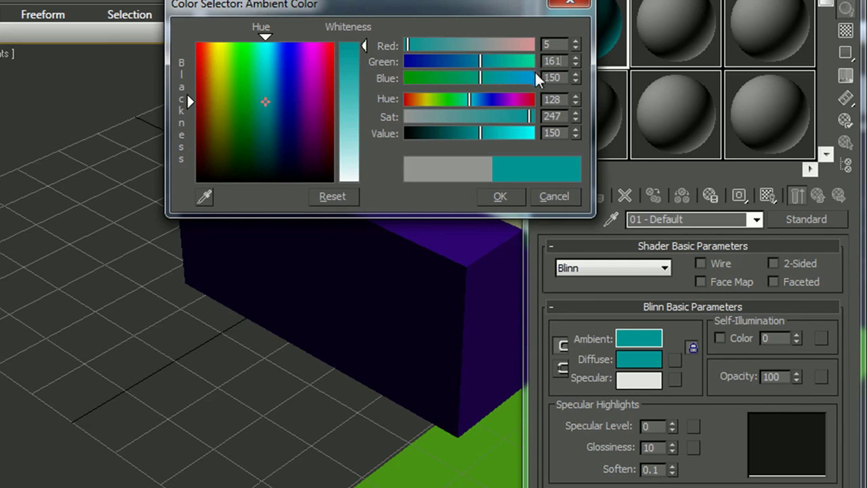
click(564, 79)
double_click(564, 80)
text(88)
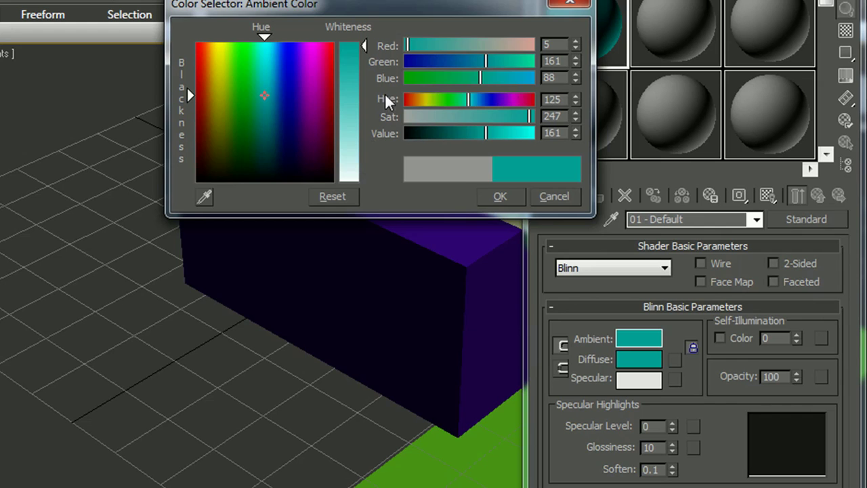
click(499, 195)
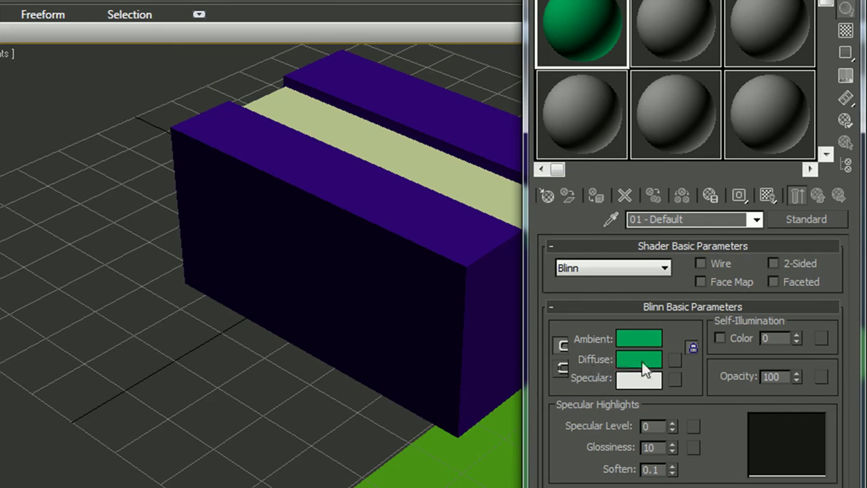
Step: Set the material's diffuse color to Red 99, Green 161, Blue 140
click(651, 365)
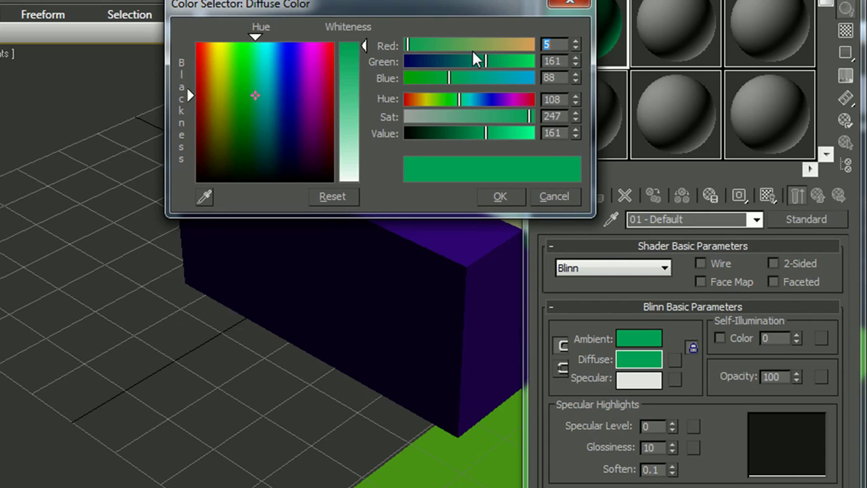
text(99)
key(Tab)
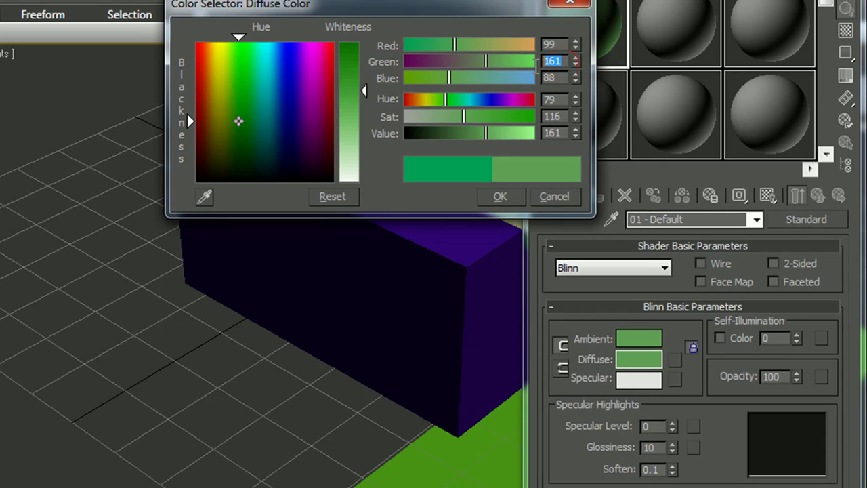
text(161)
key(Tab)
text(140)
click(499, 197)
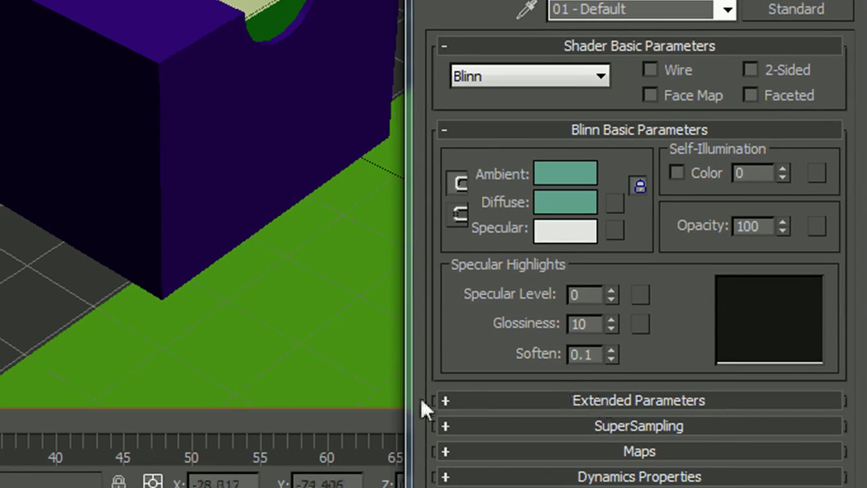
Step: In the material's extended transparency parameters, set the filter color to Red 0, Green 121, Blue 71
click(446, 401)
drag(495, 369, 415, 198)
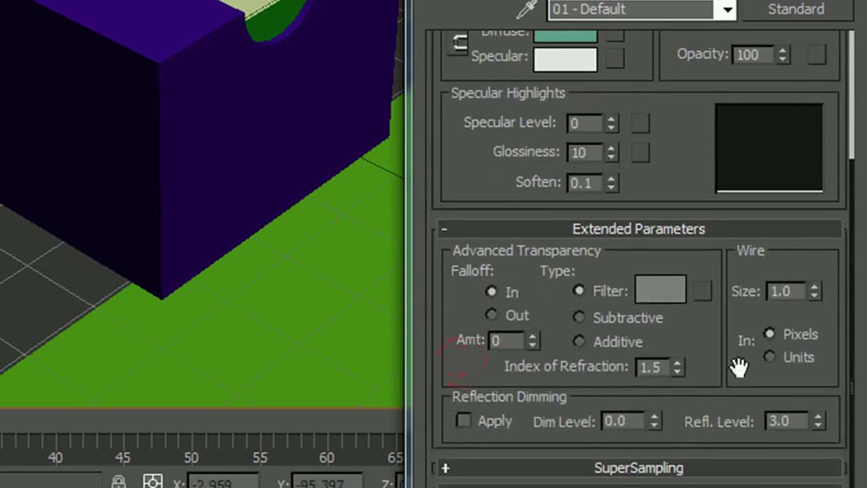
click(655, 285)
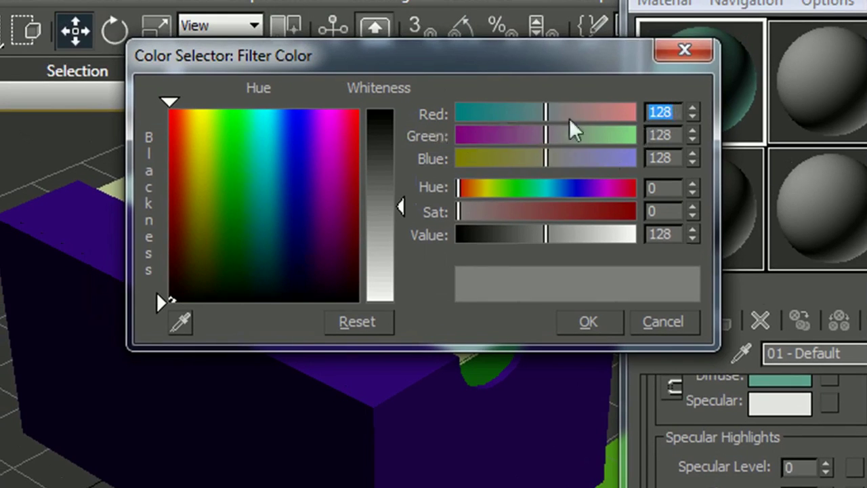
text(0)
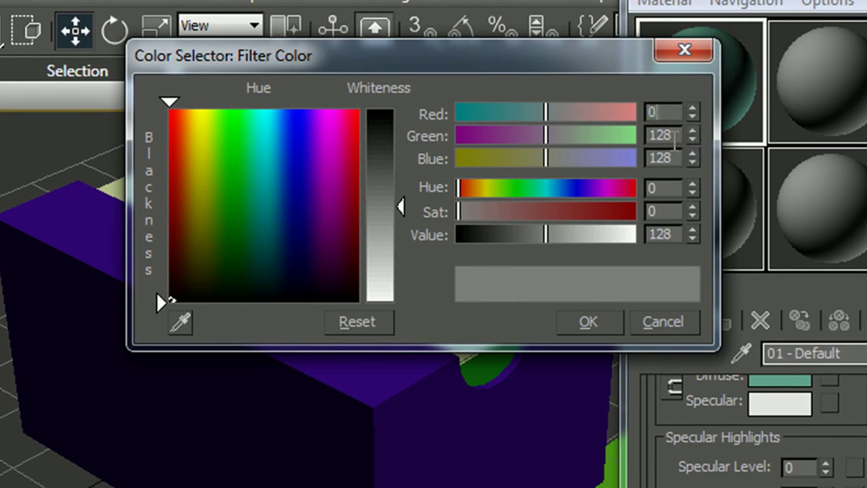
double_click(670, 136)
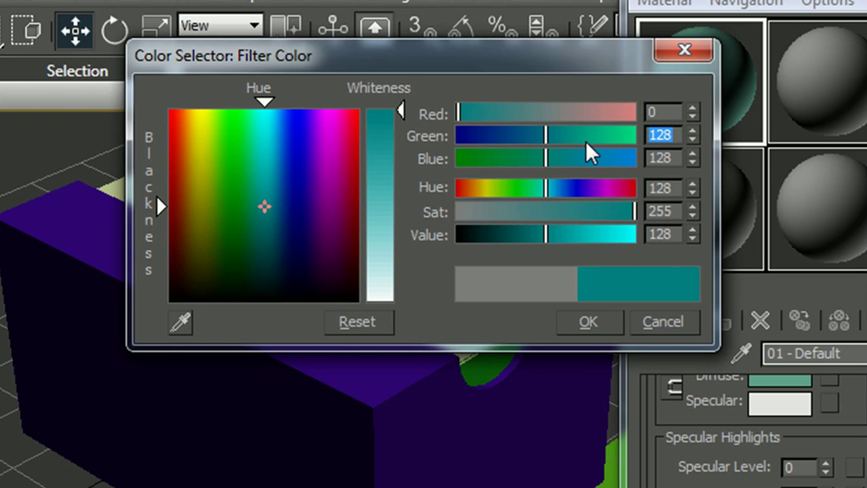
text(12)
double_click(675, 159)
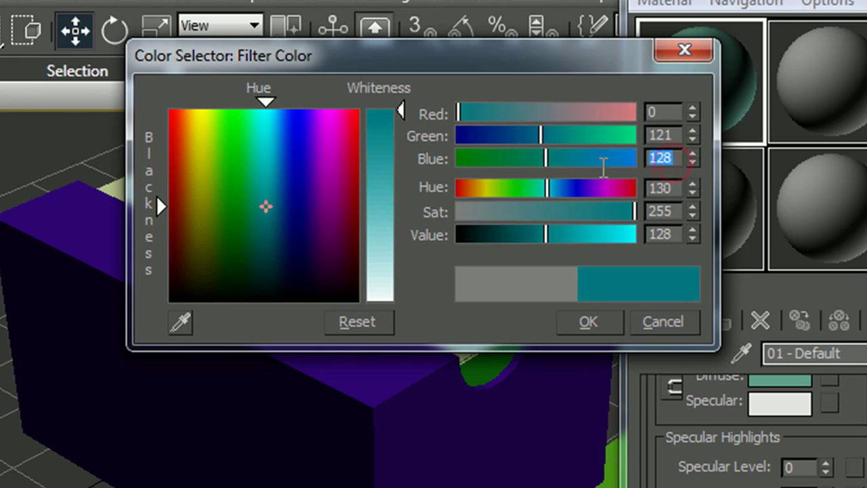
text(71)
click(591, 330)
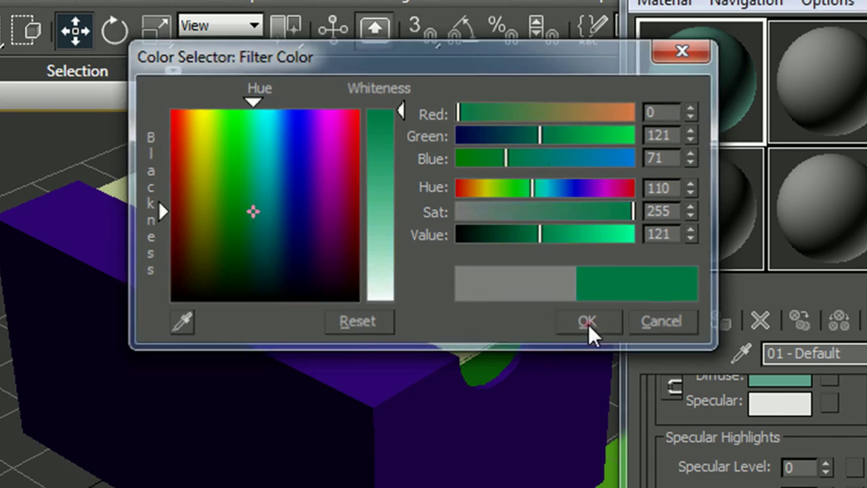
alt+middle_drag(587, 324, 449, 451)
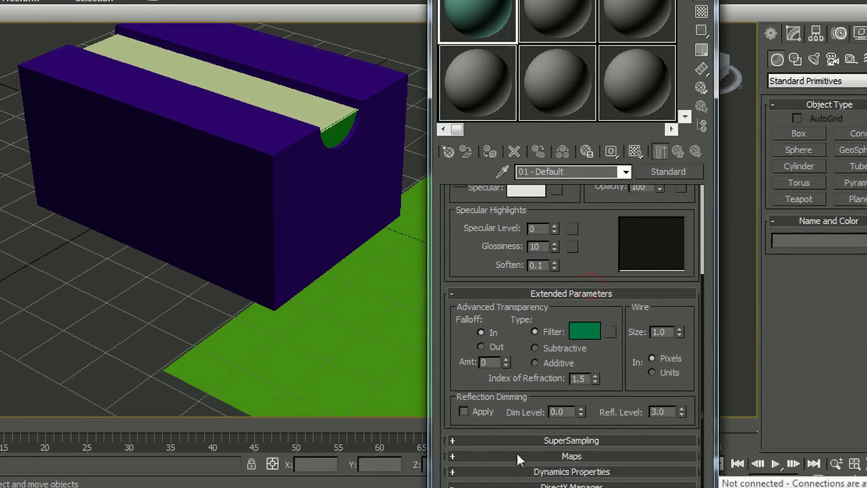
Step: Enable the material's Bump map and assign a Noise map to it, with the amount at 30
click(452, 456)
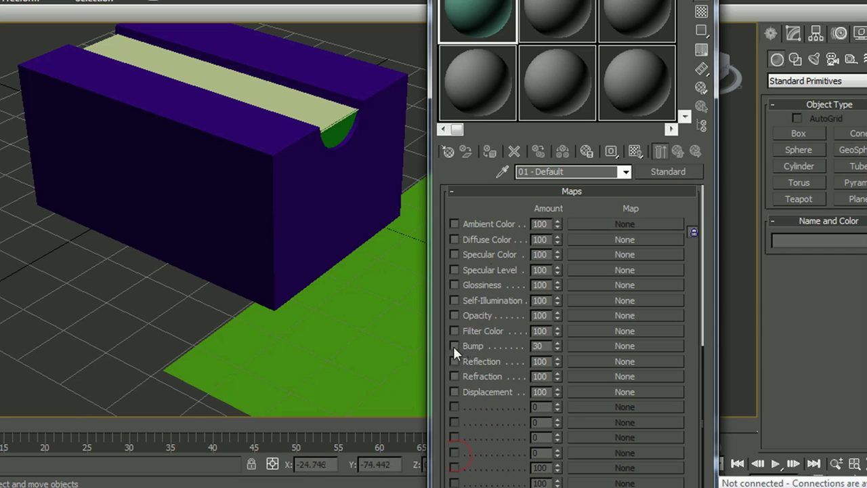
click(454, 346)
double_click(539, 345)
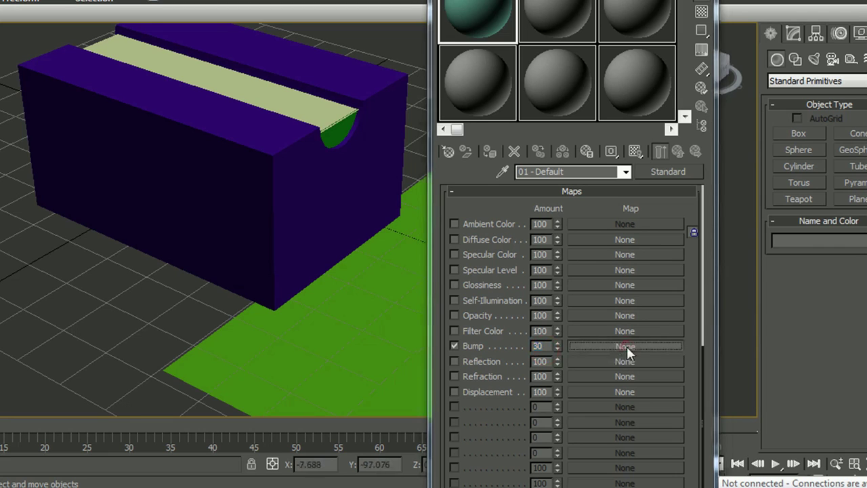
click(626, 346)
click(333, 180)
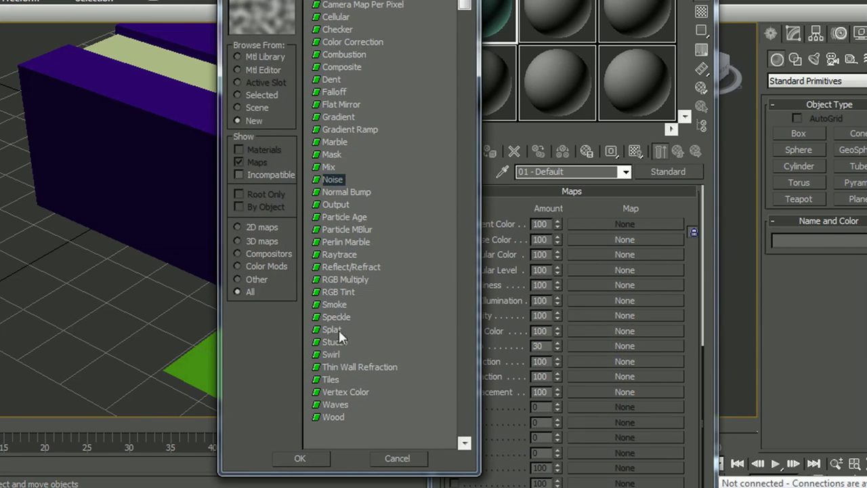
click(300, 458)
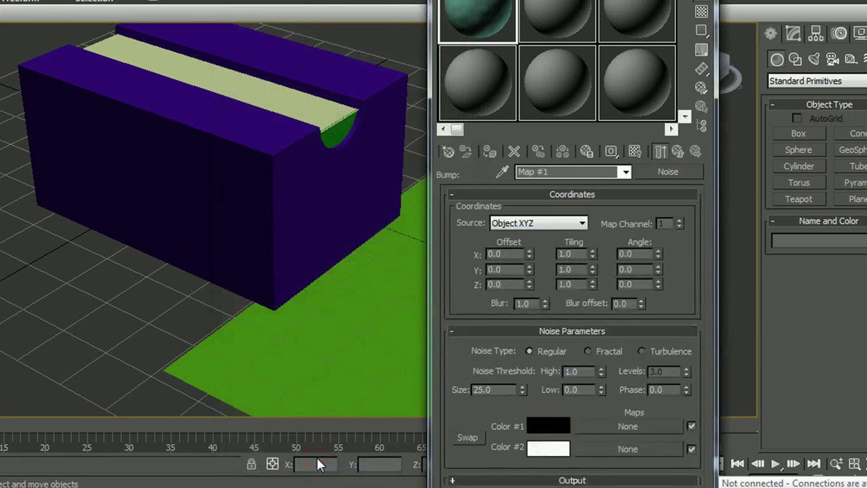
Step: Set the Noise map's X tiling to 3.0, its size to 30.0 and its noise type to Turbulence
double_click(579, 254)
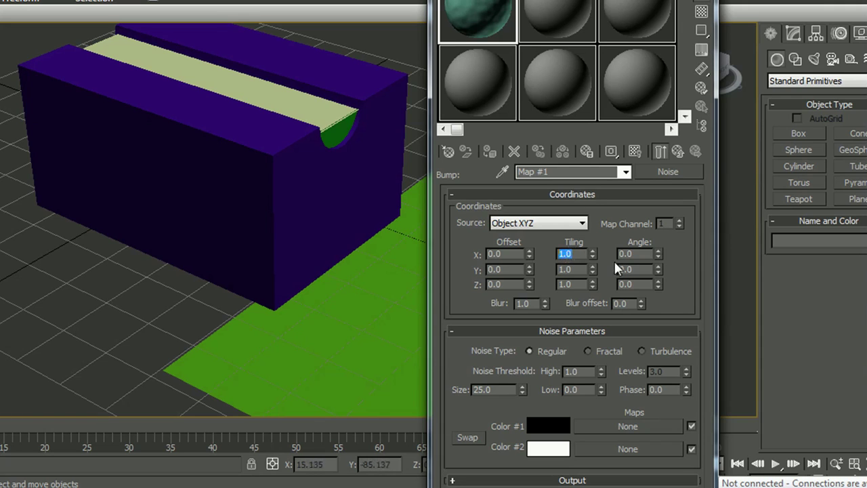
text(3)
key(Return)
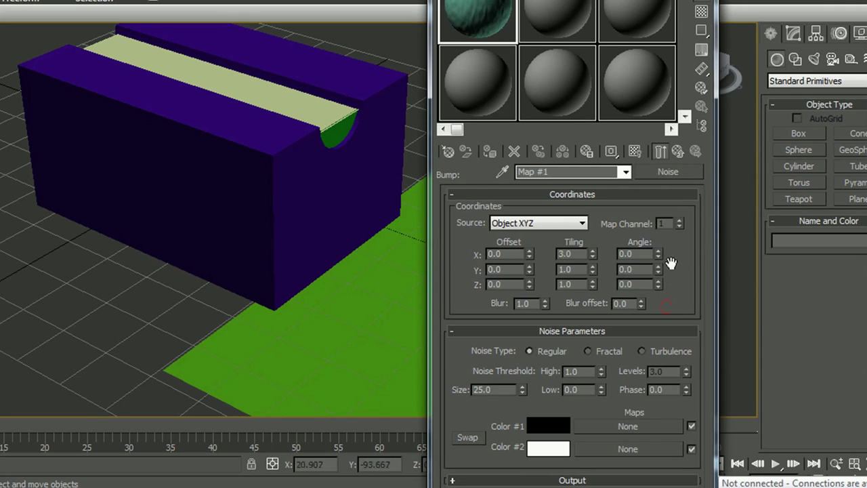
double_click(509, 389)
text(30)
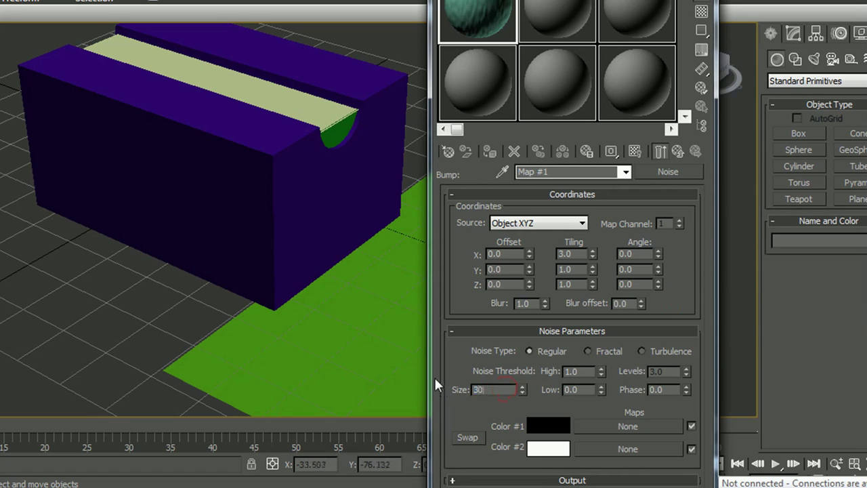
key(Return)
click(657, 352)
Step: Assign the green noise-bumped material to the three planes in the groove, at its end and in front of the box
drag(572, 2, 636, 4)
middle_drag(442, 142, 317, 170)
click(305, 143)
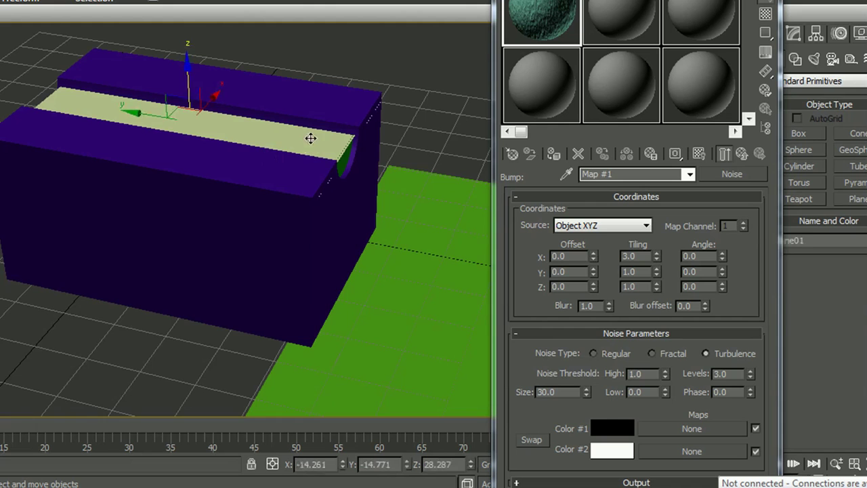
alt+middle_drag(340, 210, 304, 188)
ctrl+click(302, 161)
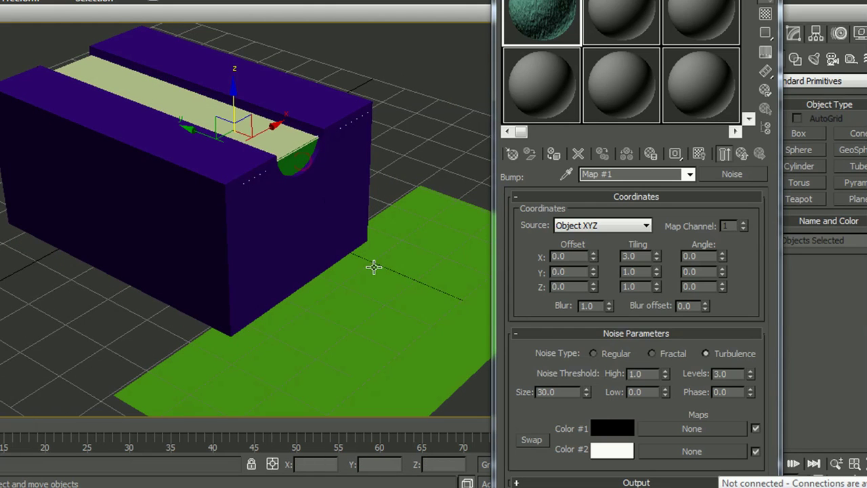
alt+middle_drag(278, 252, 334, 260)
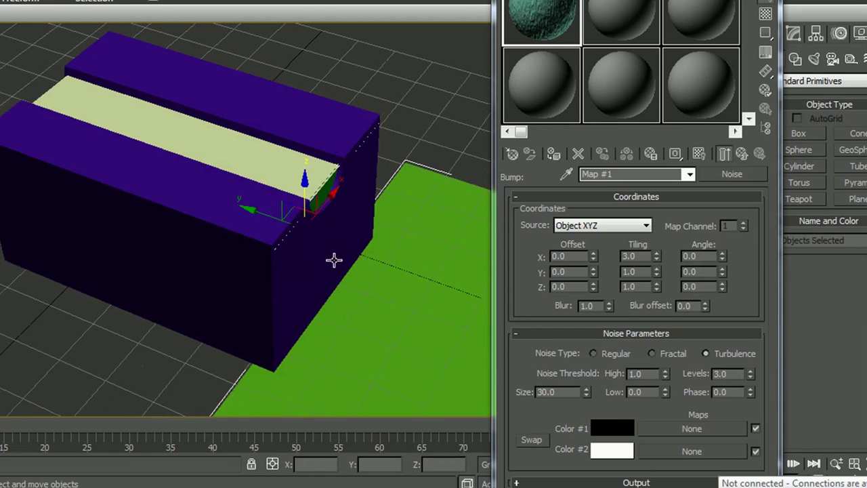
click(553, 154)
alt+middle_drag(429, 223, 360, 174)
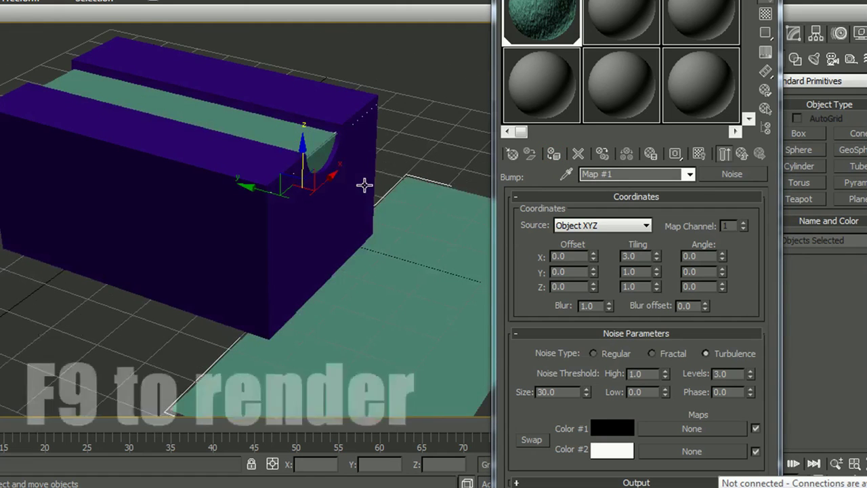
Step: Render the Perspective view to check the water material, close the render and Material Editor windows, and deselect the planes
key(F9)
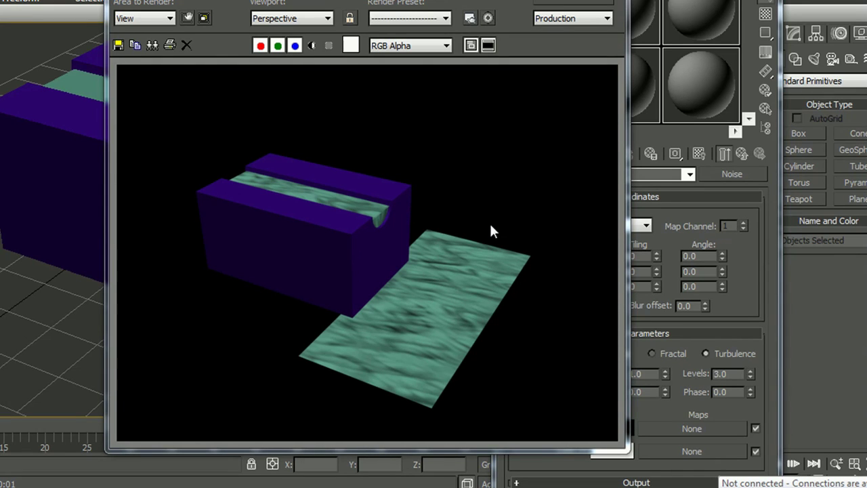
click(613, 1)
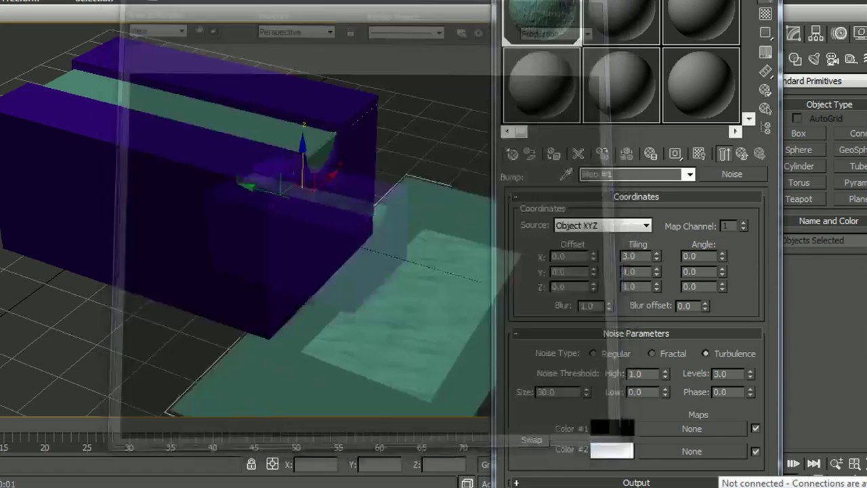
key(m)
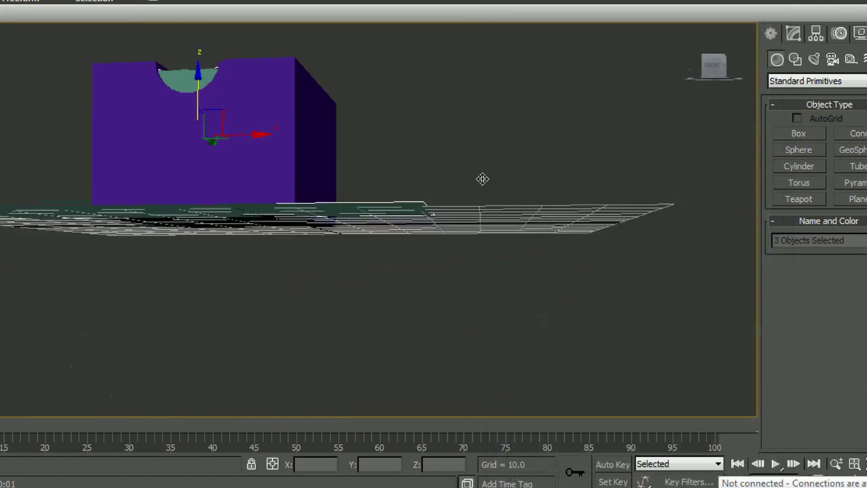
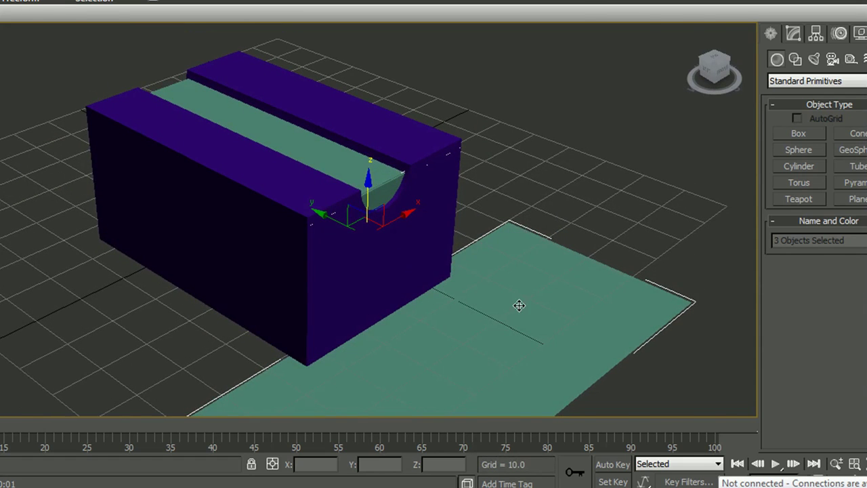
key(ctrl+d)
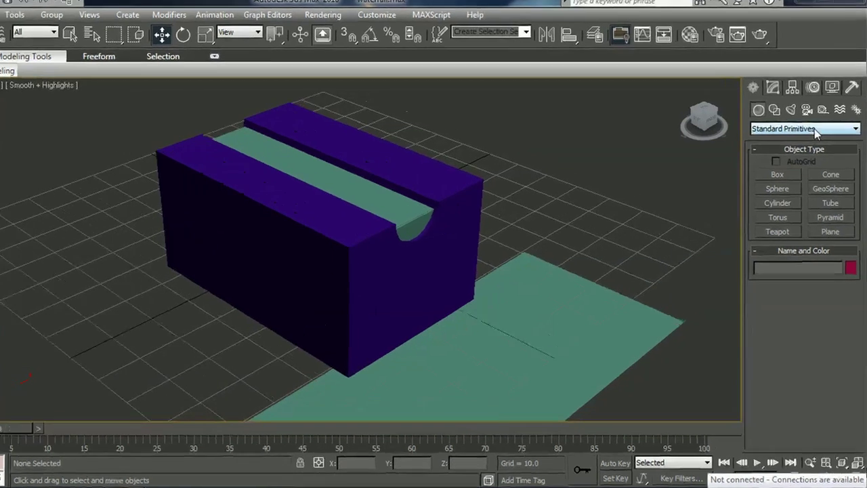
Step: Create a Spray particle system in the Front view across the top of the groove, about 14 wide and 8.3 long
click(821, 128)
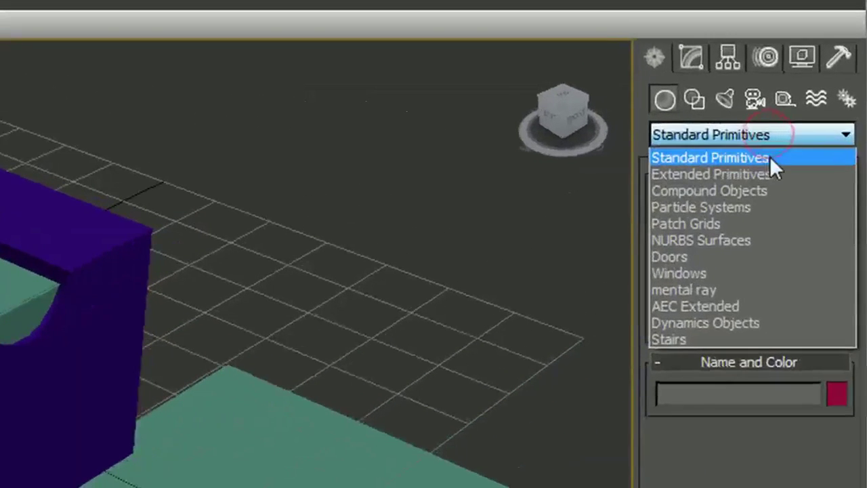
click(685, 211)
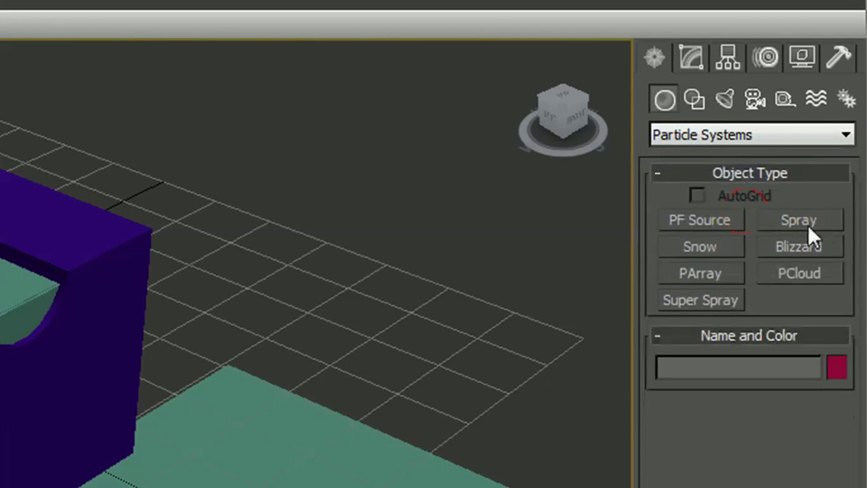
click(807, 224)
key(f)
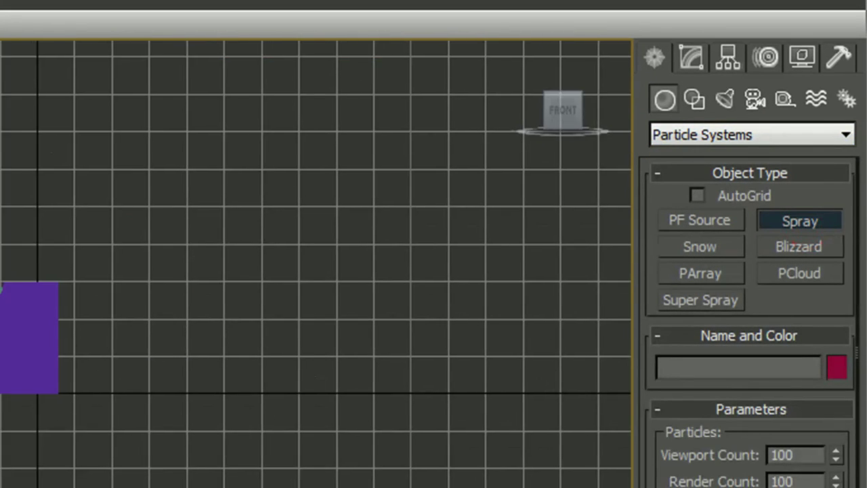
scroll(4, 302, up, 5)
middle_drag(5, 302, 0, 373)
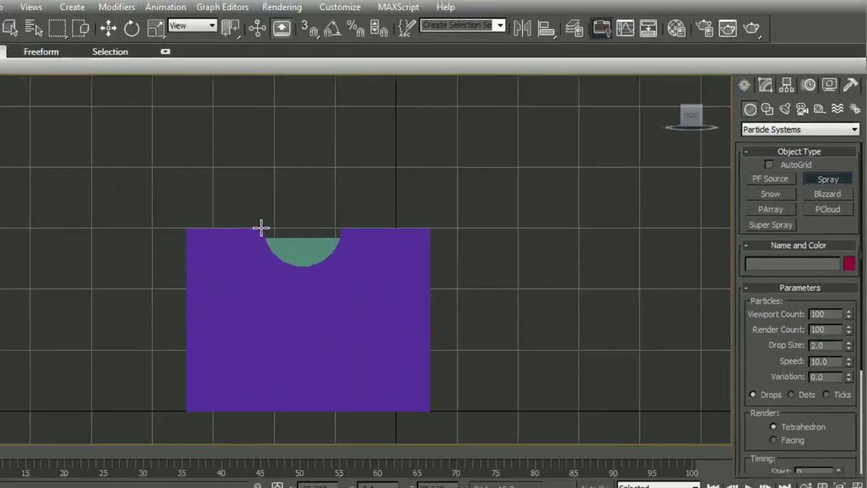
drag(261, 228, 340, 230)
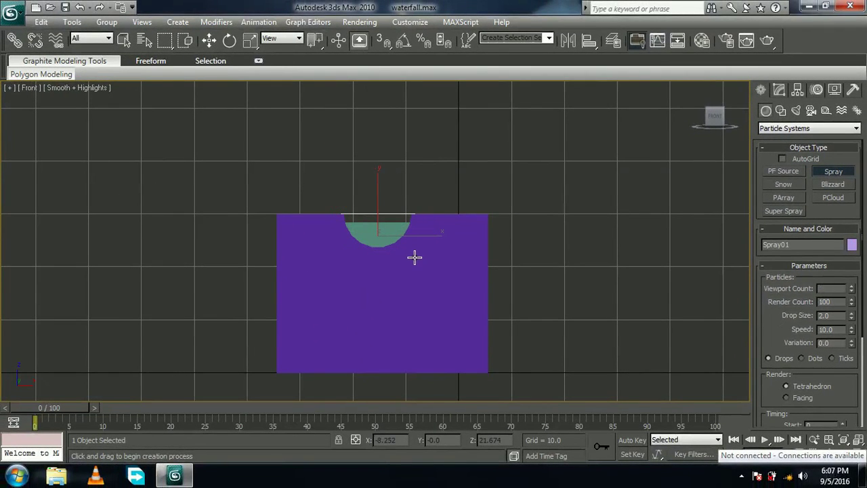
Step: Set the spray emitter's width to 12.5, reduce its length to about 6.46, and raise the emitter above the groove
scroll(844, 273, down, 5)
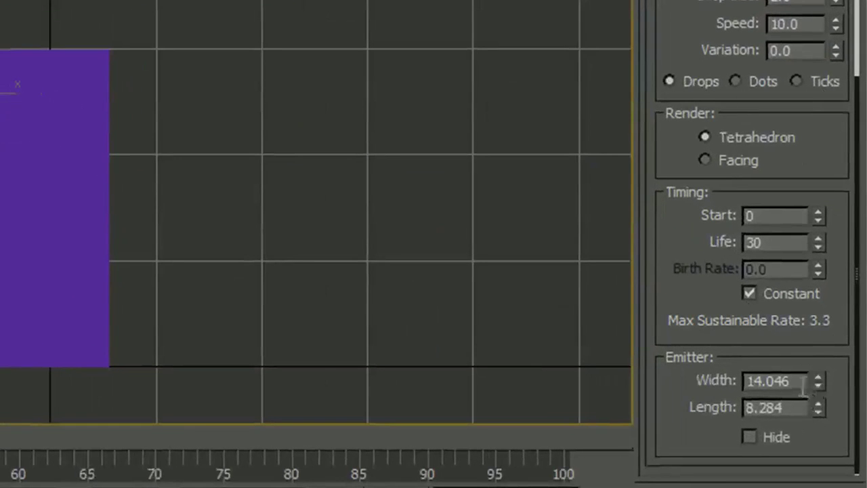
double_click(803, 385)
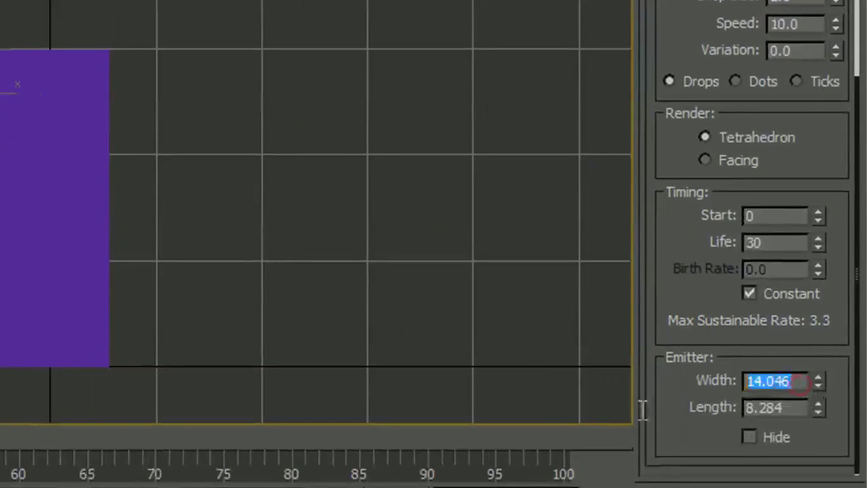
text(12.5)
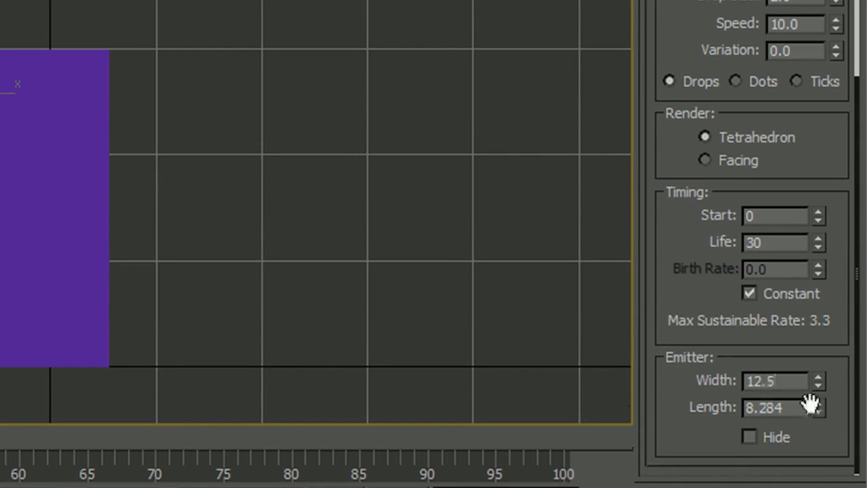
drag(819, 412, 826, 436)
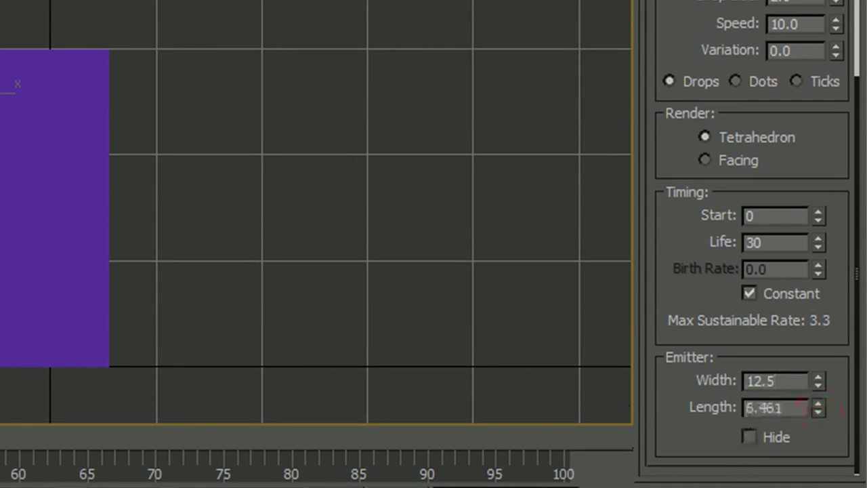
scroll(752, 237, up, 10)
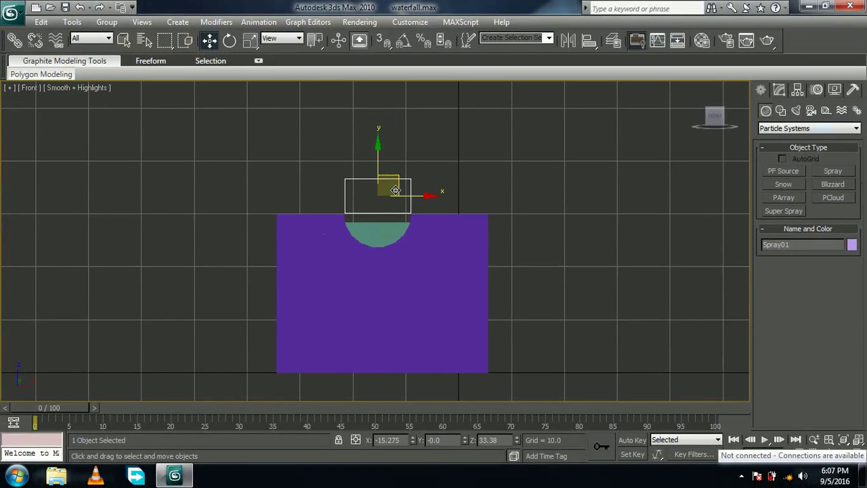
Step: Set the spray emitter's length to 1.2
click(799, 93)
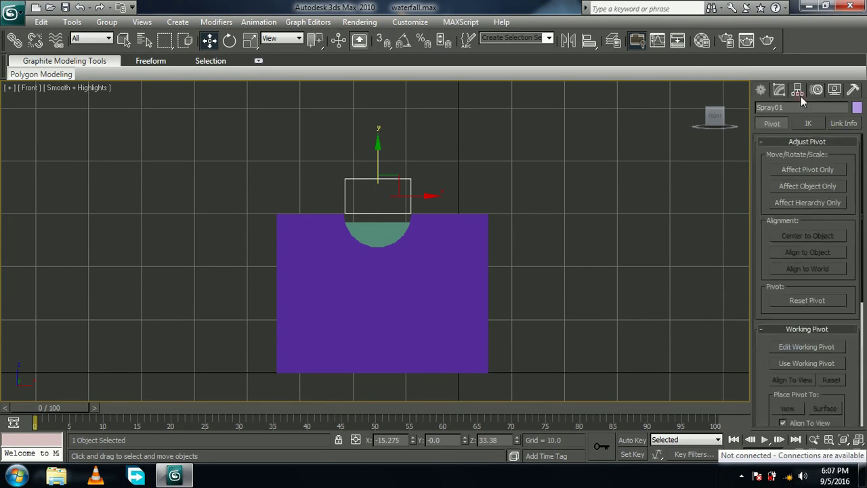
click(779, 90)
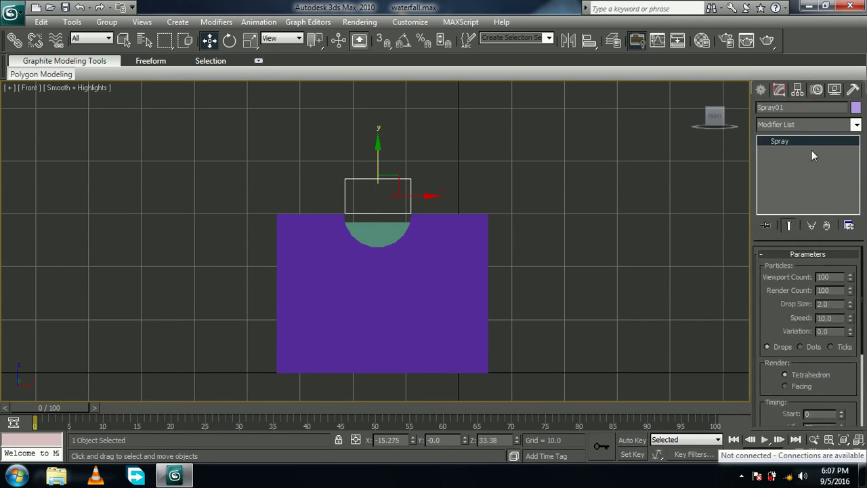
scroll(840, 374, down, 5)
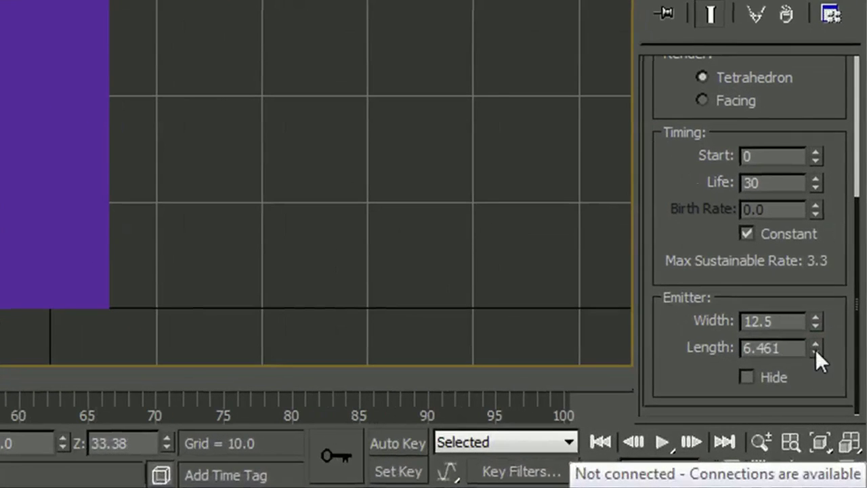
drag(816, 352, 816, 452)
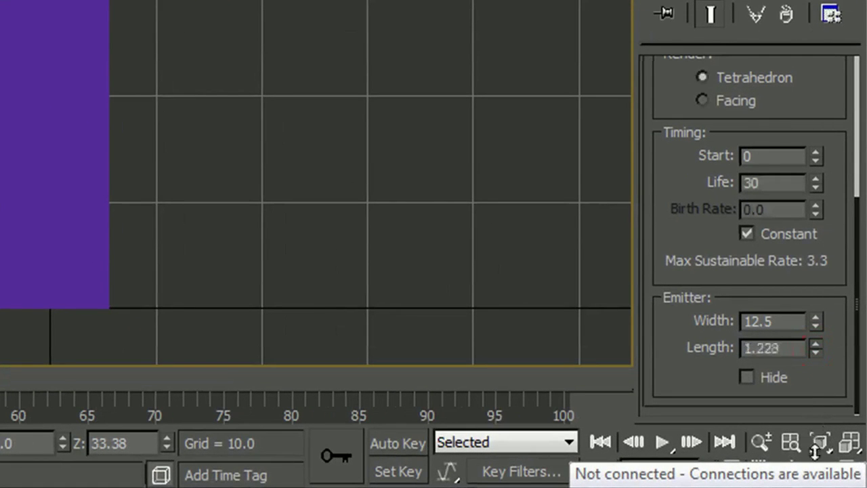
double_click(772, 348)
text(1.2)
key(Return)
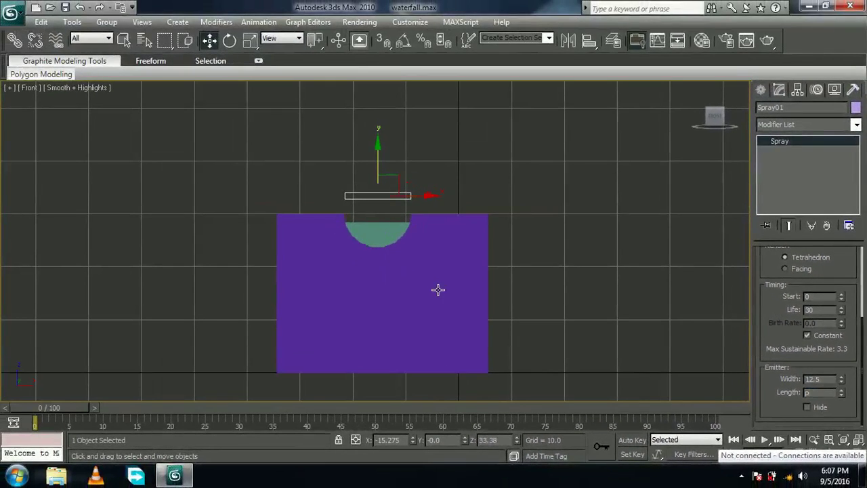
Step: Move the spray emitter to the groove's back end at the water plane's level, about Y 13.026 and Z 28.827
middle_drag(437, 291, 460, 297)
alt+middle_drag(383, 288, 448, 324)
drag(395, 155, 400, 183)
drag(364, 208, 303, 187)
mouse_move(533, 290)
alt+middle_down()
mouse_move(529, 278)
mouse_move(541, 286)
alt+middle_up()
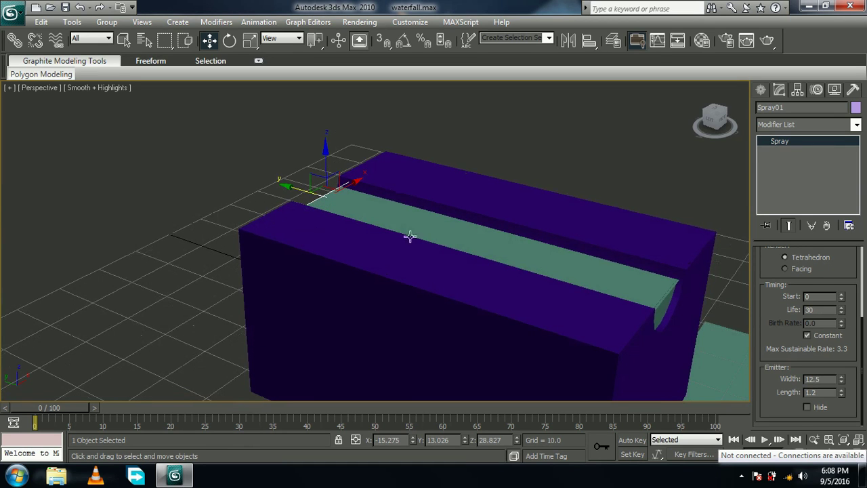
middle_drag(590, 287, 468, 225)
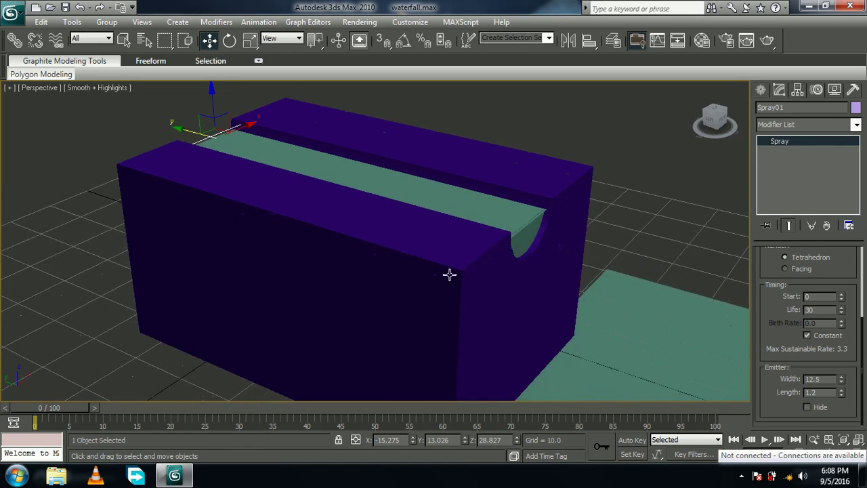
middle_drag(280, 240, 379, 288)
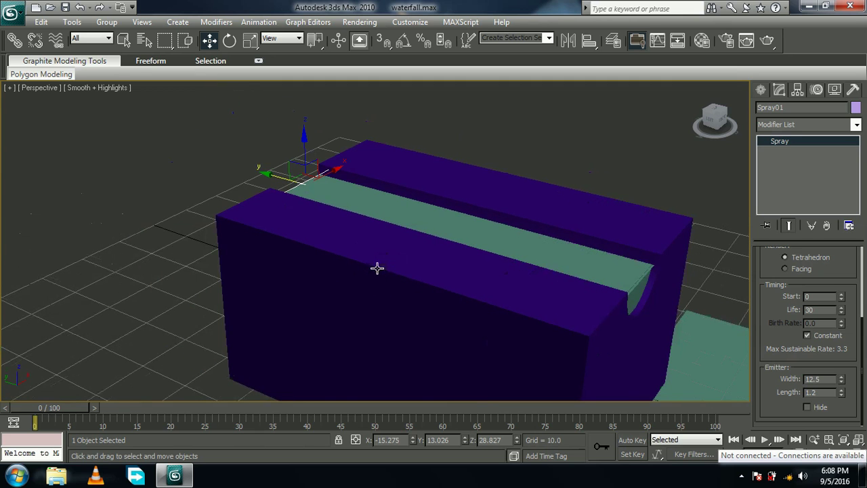
Step: Assign the green noise-bumped material to the spray and close the Material Editor
key(m)
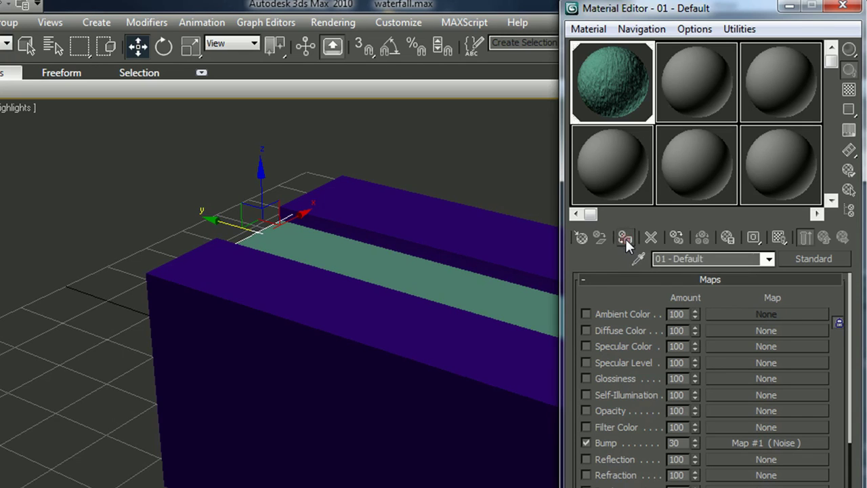
alt+middle_drag(464, 237, 474, 224)
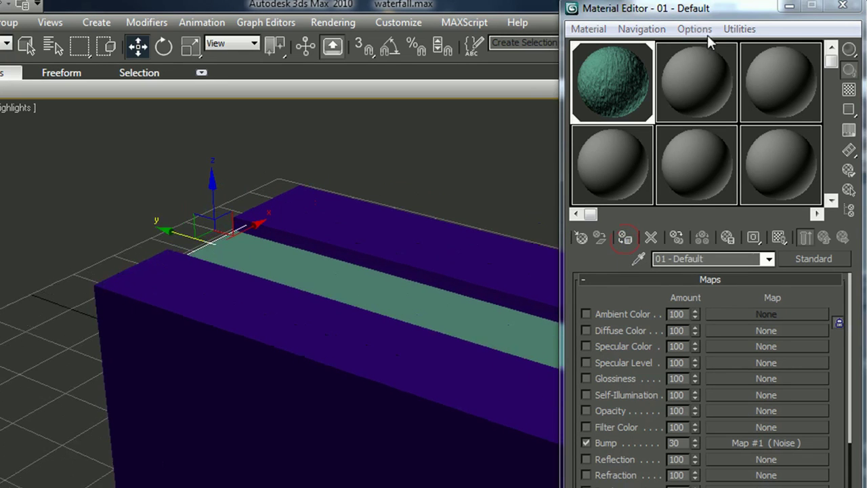
click(842, 7)
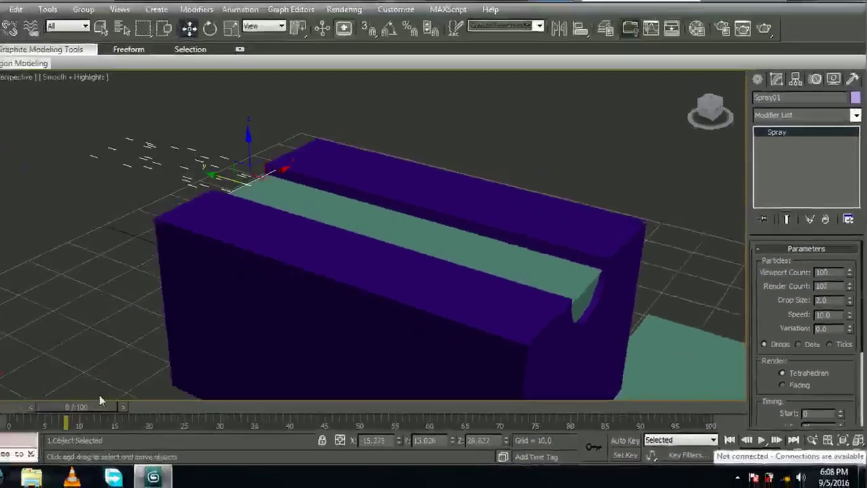
Step: Scrub the timeline to frame 49 and examine the direction and spread of the spray's particles
middle_drag(163, 320, 272, 269)
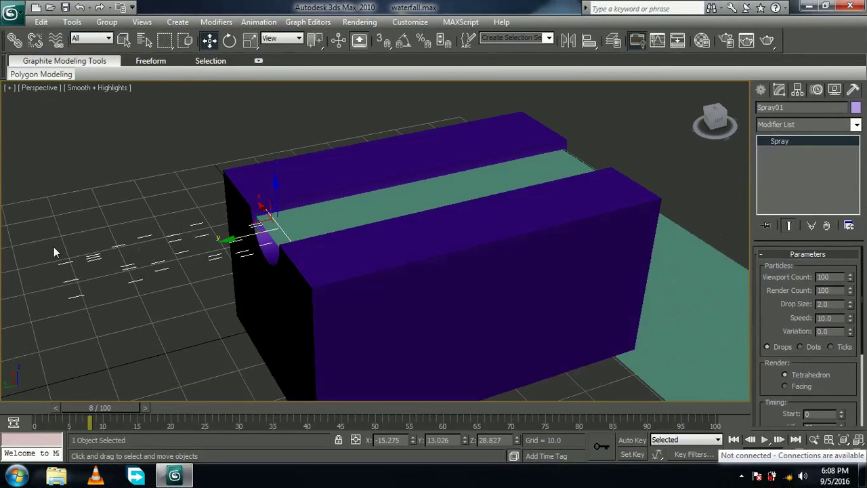
mouse_move(108, 413)
mouse_down()
mouse_move(235, 410)
mouse_move(106, 418)
mouse_move(41, 408)
mouse_move(150, 406)
mouse_move(122, 407)
mouse_up()
key(w)
mouse_move(170, 331)
middle_down()
mouse_move(241, 318)
mouse_move(325, 319)
middle_up()
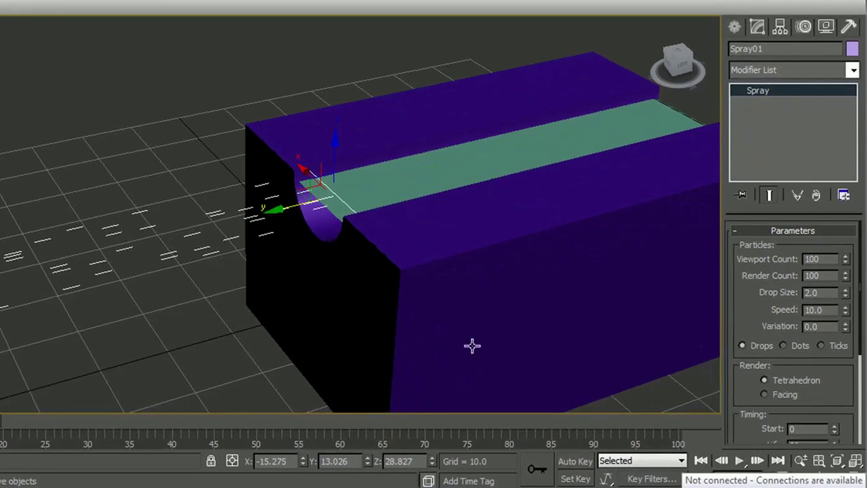
drag(135, 420, 264, 430)
middle_drag(141, 341, 404, 325)
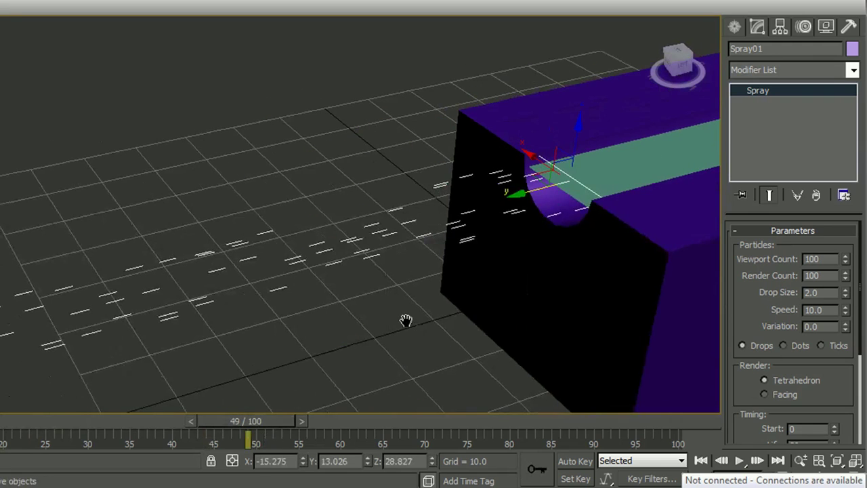
Step: Set the spray's viewport particle count to 130 and test-render the scene
click(844, 259)
mouse_move(845, 260)
mouse_down()
mouse_move(861, 325)
mouse_move(844, 186)
mouse_move(845, 235)
mouse_up()
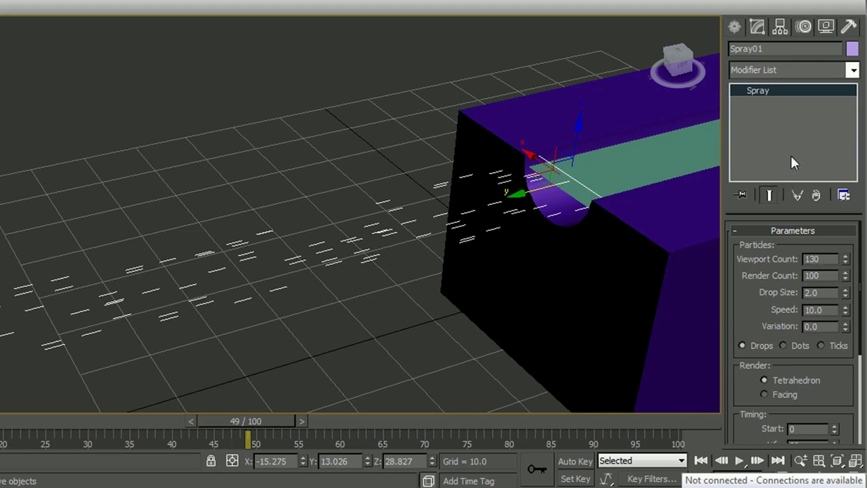
key(shift+q)
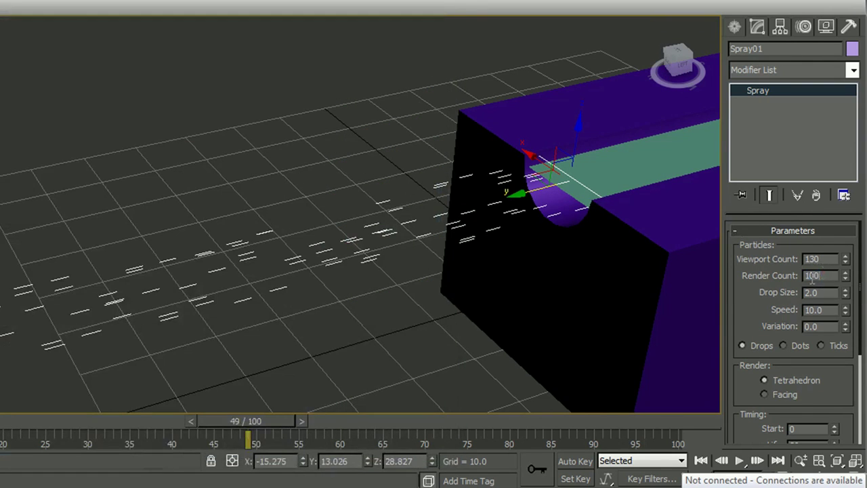
Step: Set the spray's render count to 500, test-render the scene and close the rendered frame
double_click(812, 275)
alt+middle_drag(499, 209, 451, 199)
key(shift+q)
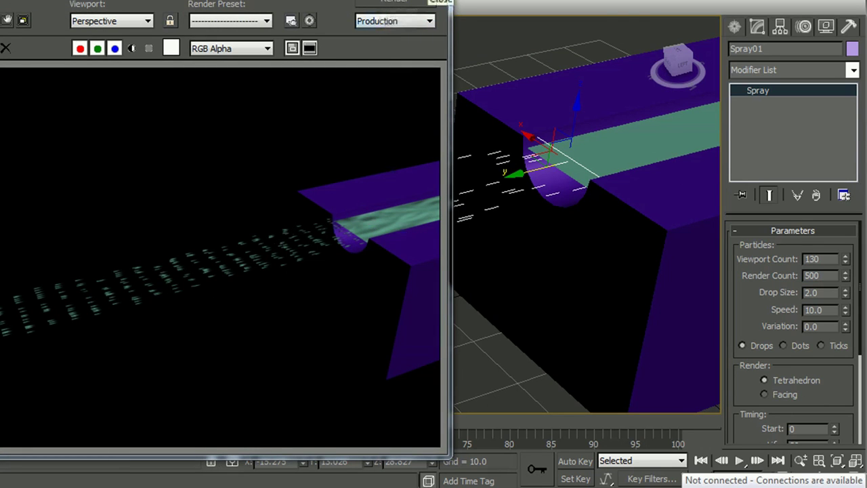
click(444, 2)
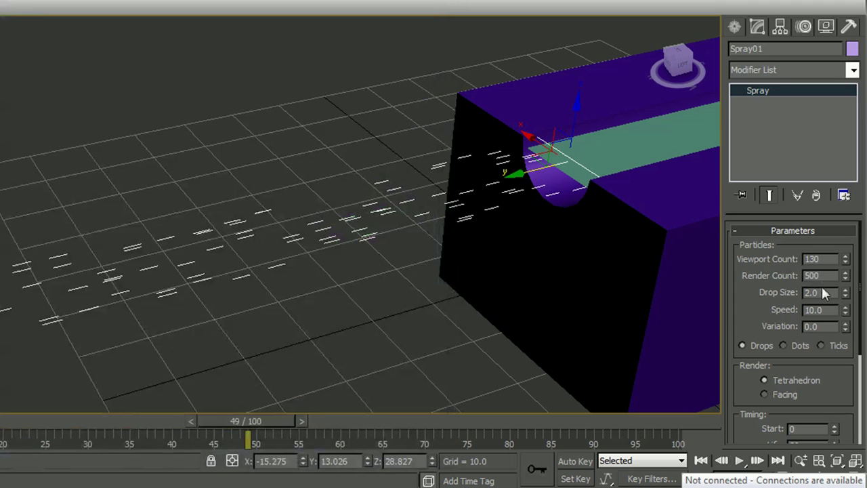
Step: Set the spray's drop size to 3.0 and test-render the scene again
drag(823, 292, 784, 296)
text(3)
key(Return)
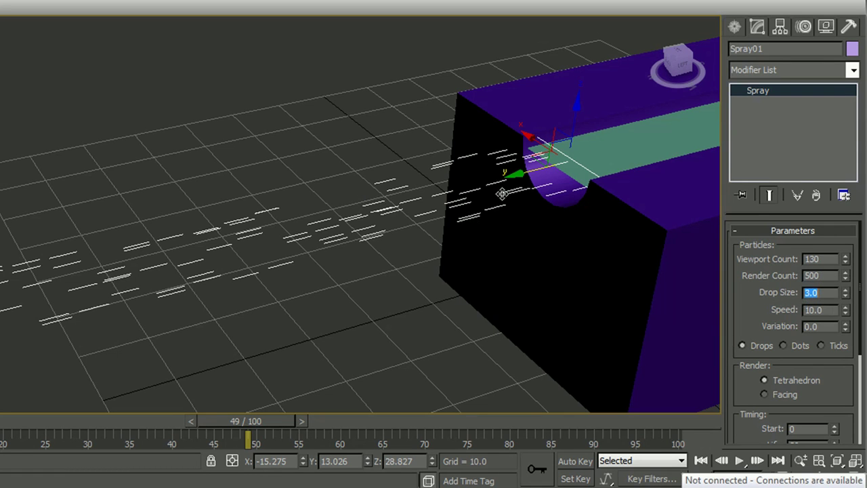
alt+middle_drag(276, 276, 383, 341)
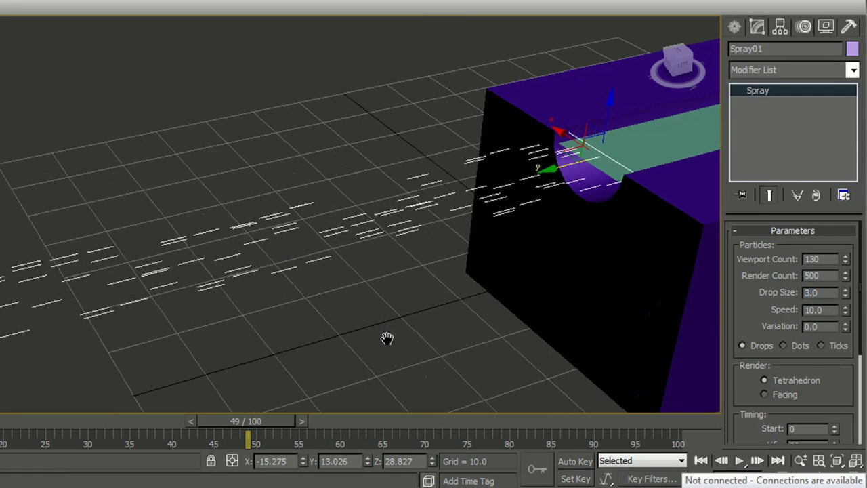
key(shift+q)
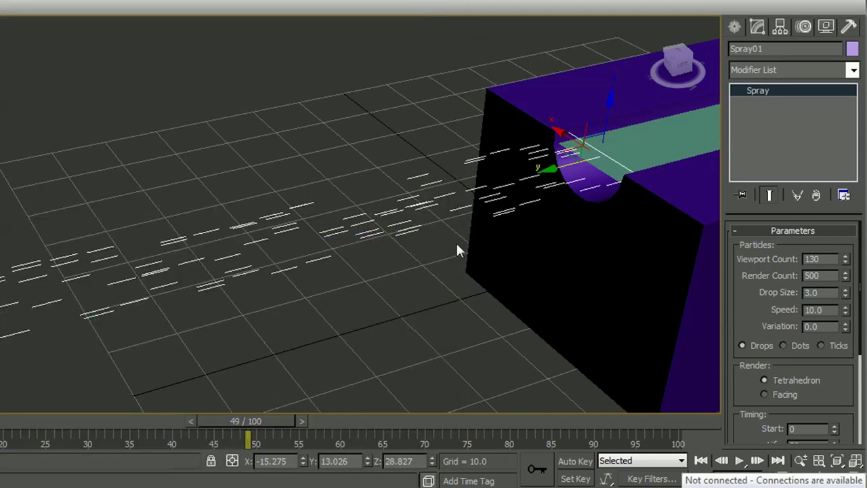
Step: Rotate the spray emitter to -180 degrees about Z so the particles flow along the groove
mouse_move(456, 247)
alt+middle_down()
mouse_move(420, 294)
mouse_move(438, 327)
mouse_move(422, 325)
mouse_move(424, 318)
mouse_move(395, 321)
alt+middle_up()
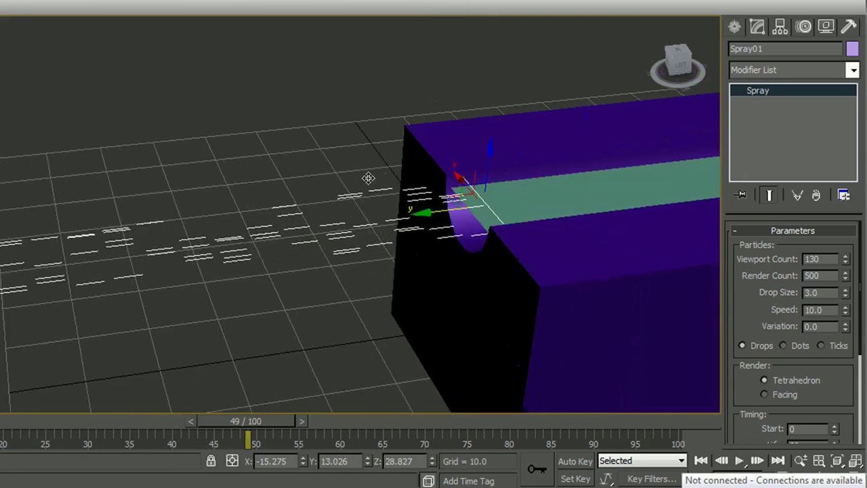
mouse_move(438, 218)
alt+middle_down()
mouse_move(5, 268)
mouse_move(621, 287)
mouse_move(509, 243)
mouse_move(71, 181)
mouse_move(71, 217)
mouse_move(59, 200)
alt+middle_up()
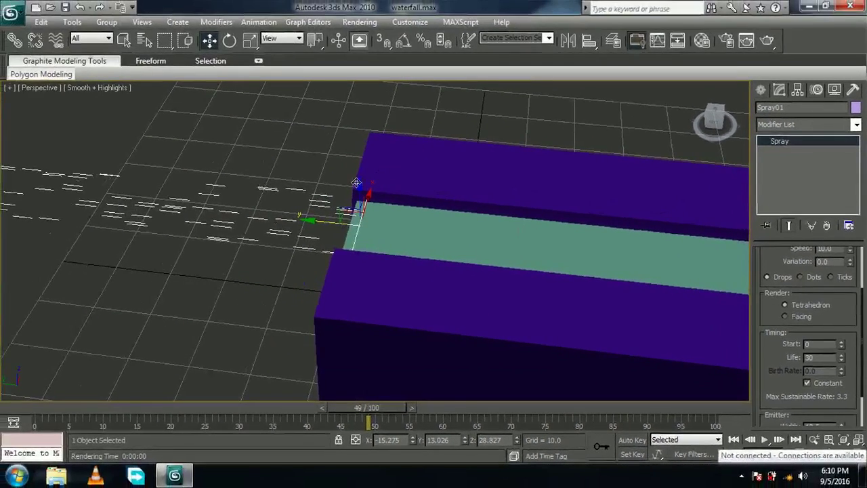
alt+middle_drag(254, 131, 329, 287)
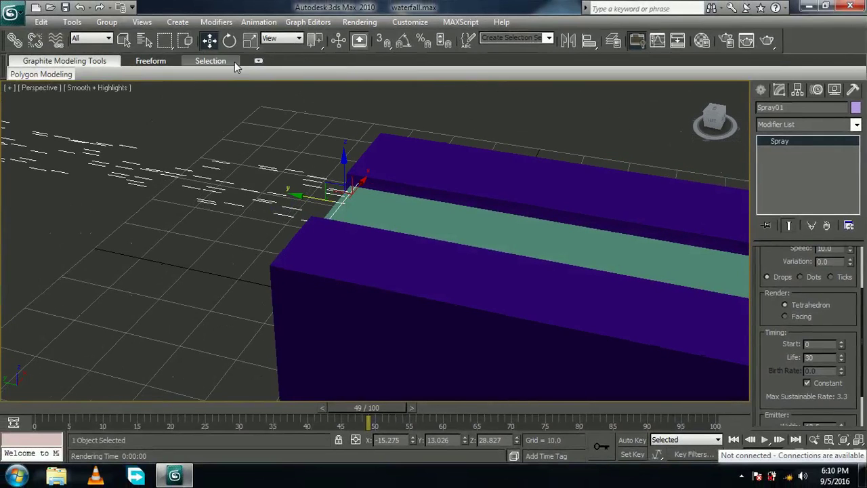
click(229, 41)
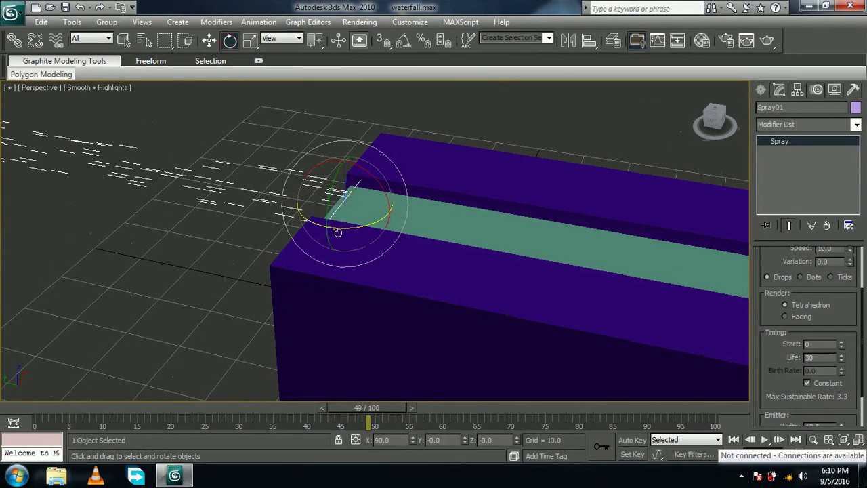
click(491, 440)
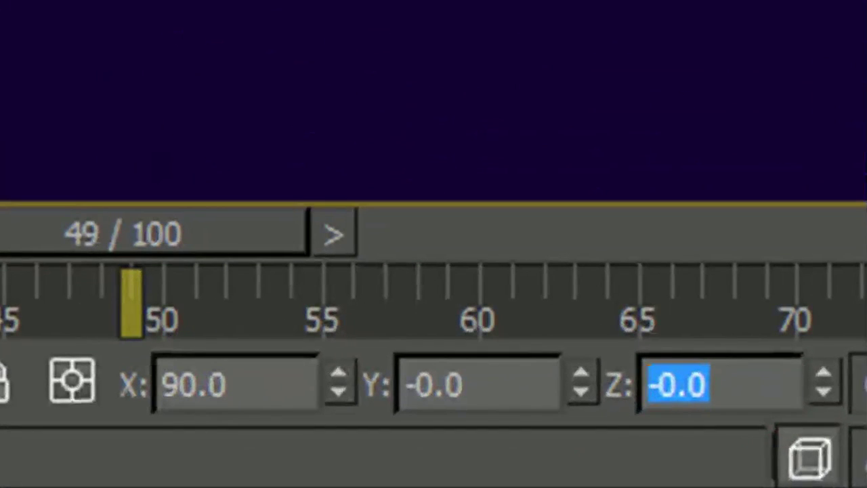
text(180)
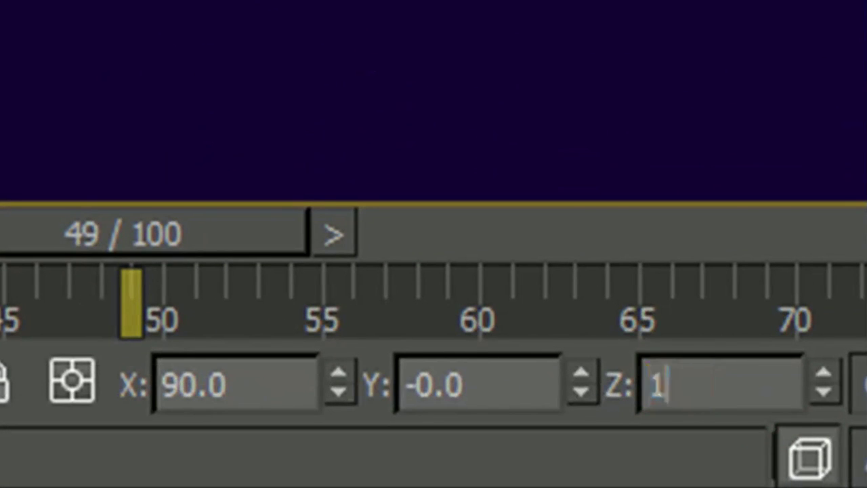
key(Return)
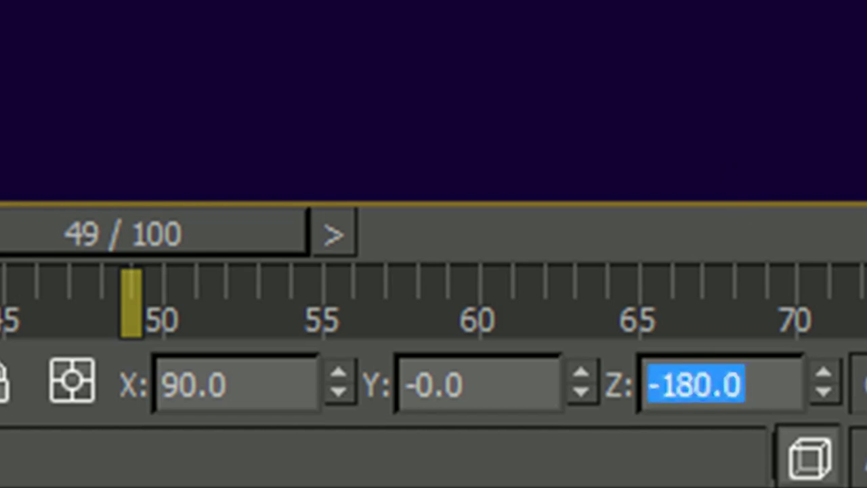
key(Return)
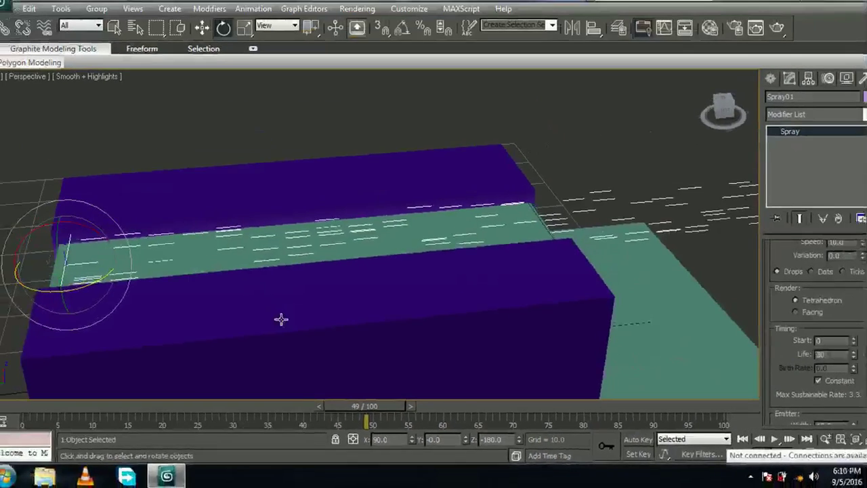
Step: Set the spray's speed to 5.0 and scrub the timeline to frame 92 to check the particle flow
scroll(281, 319, down, 3)
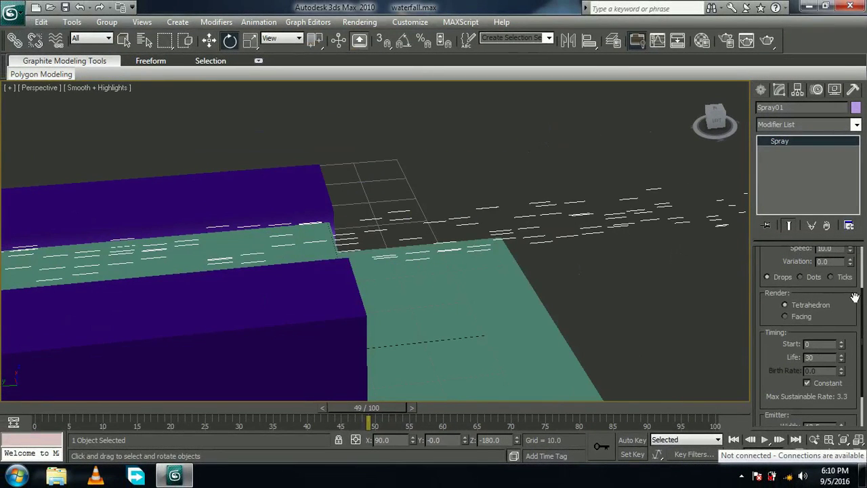
scroll(855, 298, up, 2)
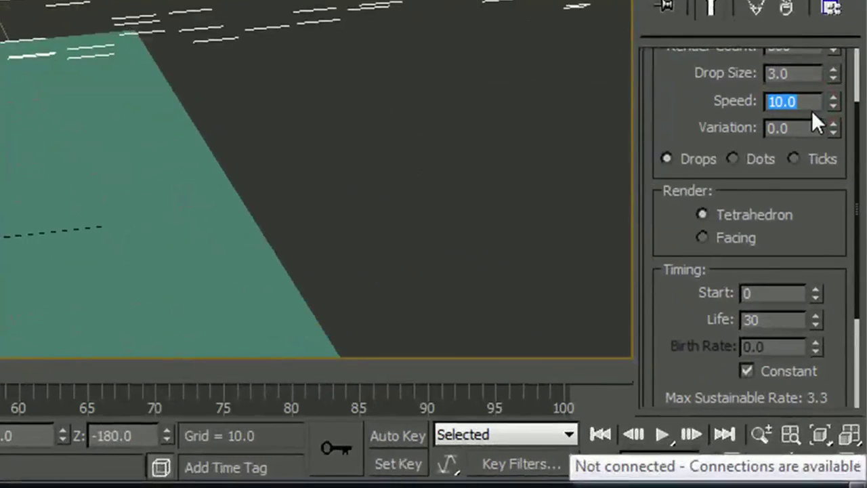
text(5)
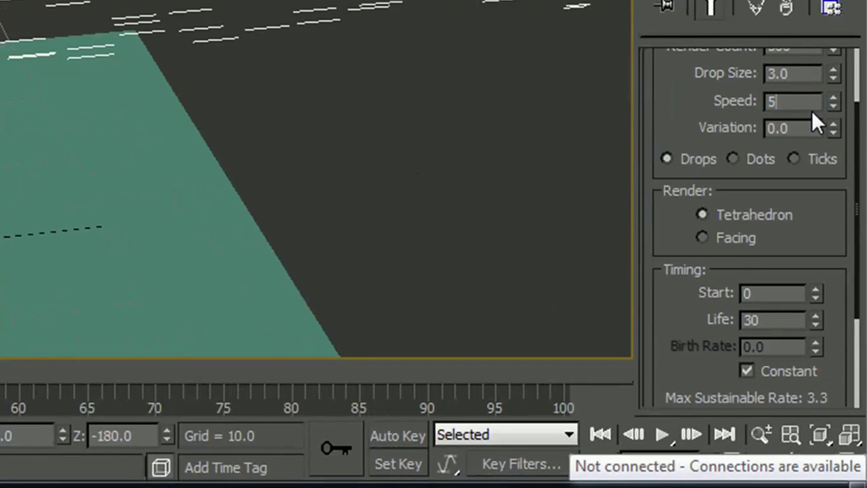
key(Return)
alt+middle_drag(203, 169, 109, 122)
mouse_move(262, 391)
mouse_down()
mouse_move(325, 406)
mouse_move(93, 393)
mouse_move(264, 409)
mouse_move(675, 408)
mouse_up()
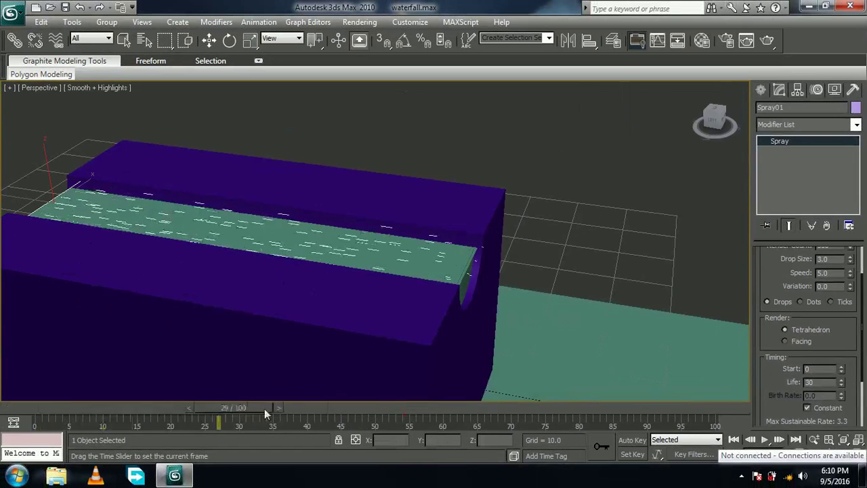
Step: Test-render frame 92 with the spray's particles set to render as Tetrahedron
key(e)
drag(845, 357, 832, 304)
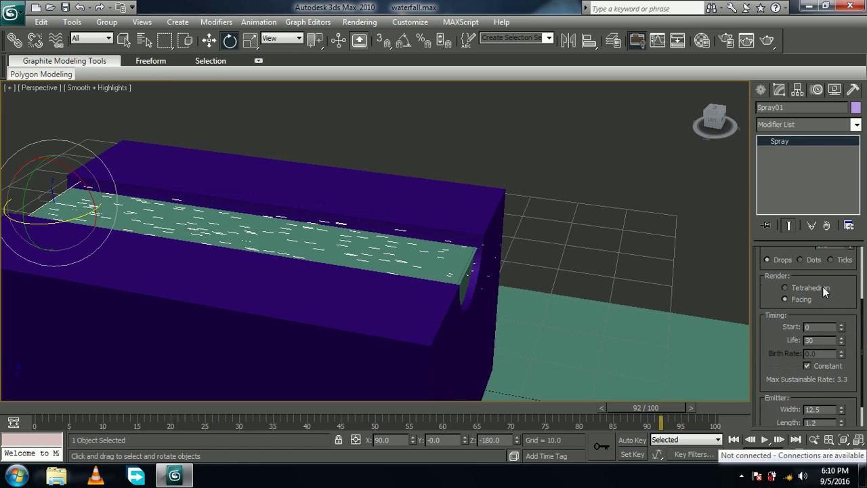
click(806, 290)
key(shift+q)
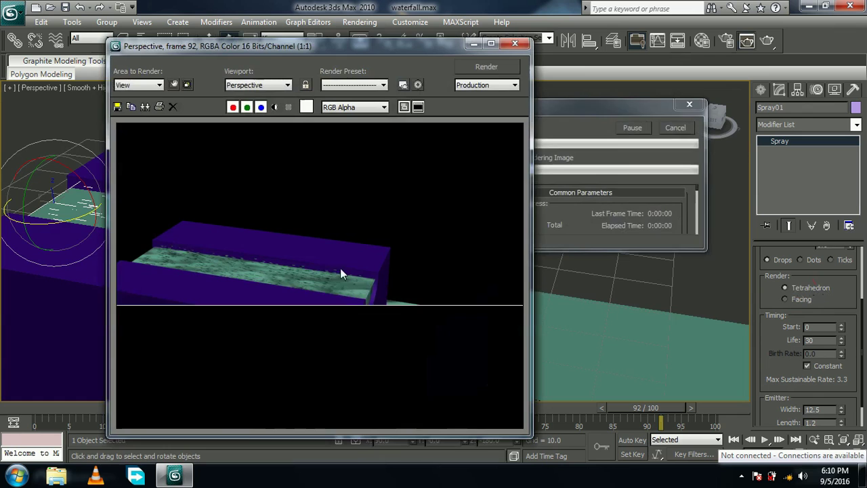
click(514, 43)
Step: Set the spray's particles to render as Facing, test-render frame 92 and close the rendered frame
click(798, 300)
key(shift+q)
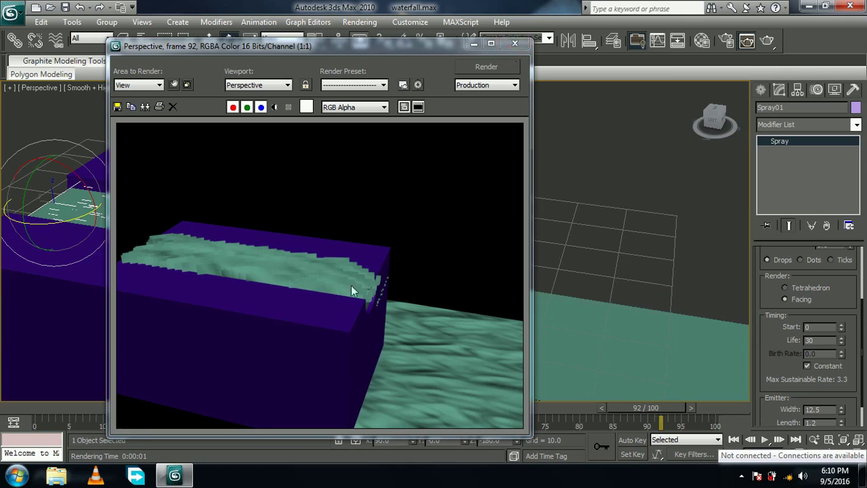
click(514, 43)
Step: Clone the spray emitter along Y to beyond the groove's front end, at about Y -57.902
middle_drag(446, 154, 409, 117)
scroll(379, 233, down, 5)
middle_drag(352, 246, 358, 241)
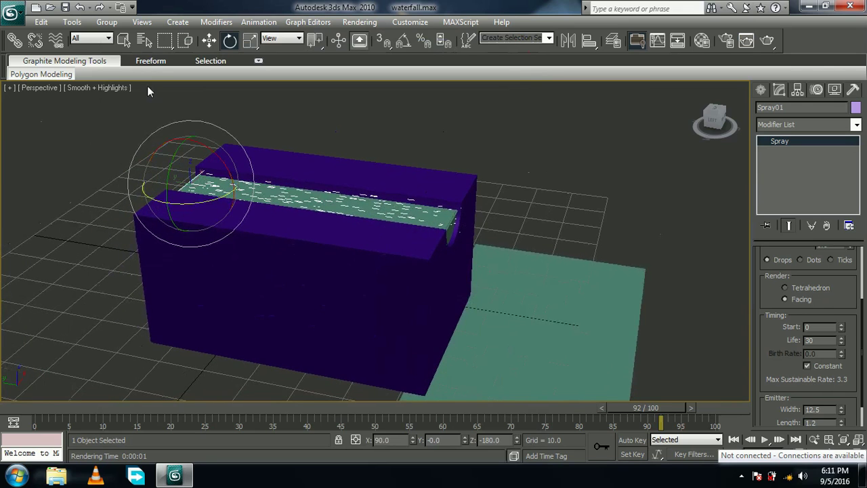
click(209, 41)
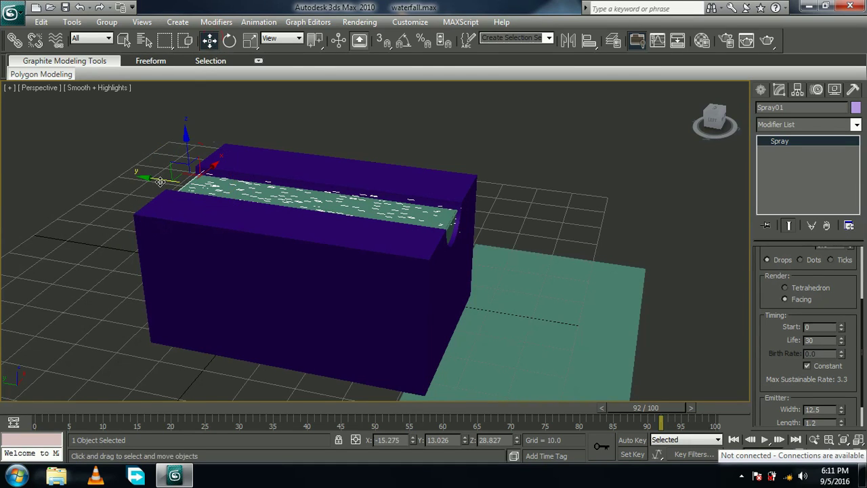
shift+drag(159, 182, 489, 239)
click(435, 292)
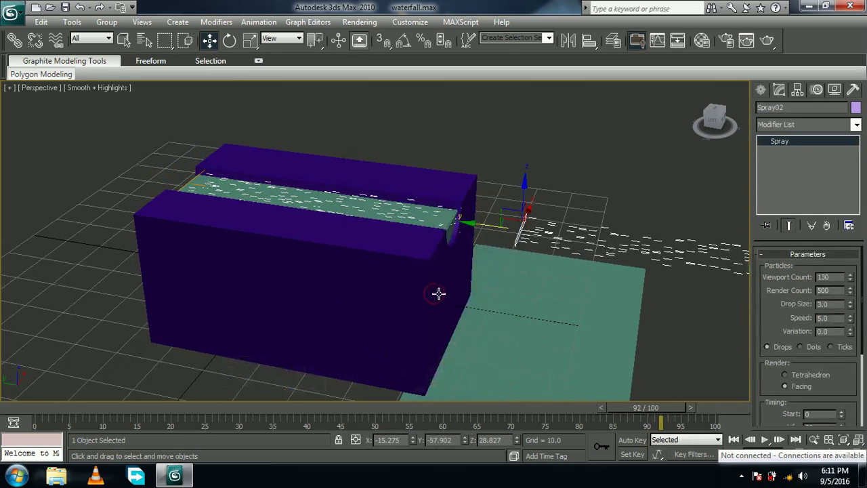
Step: In the Left view, move the cloned spray to the box's front base edge, about Y -45.977 and Z 0.262
key(l)
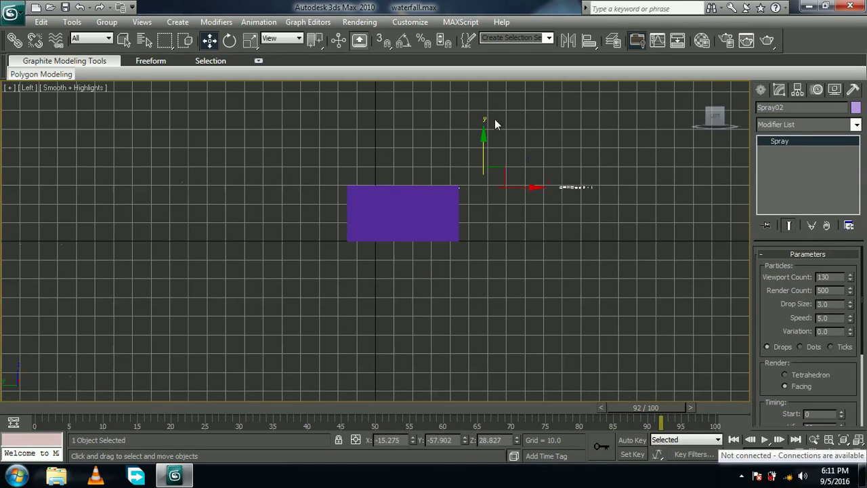
drag(489, 138, 486, 195)
drag(535, 240, 511, 241)
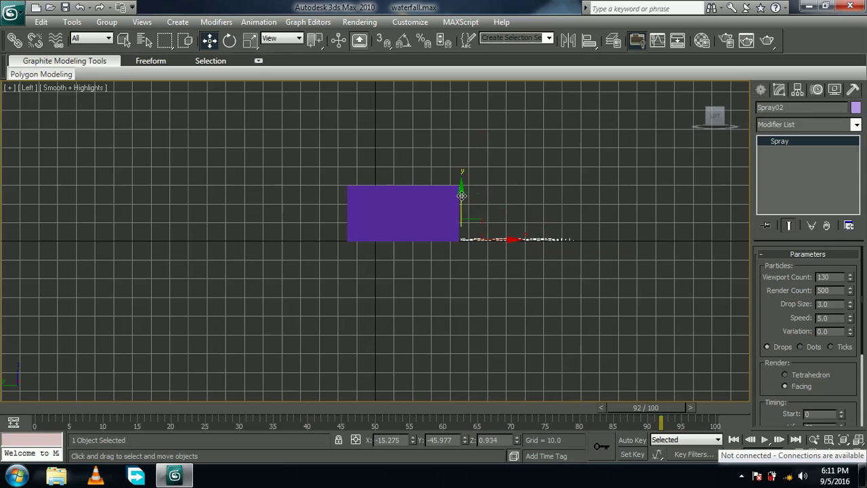
drag(461, 195, 460, 197)
Step: Widen the lower spray's emitter to about 38.375 to span the box's front edge
key(p)
alt+middle_drag(616, 222, 493, 281)
scroll(842, 371, down, 5)
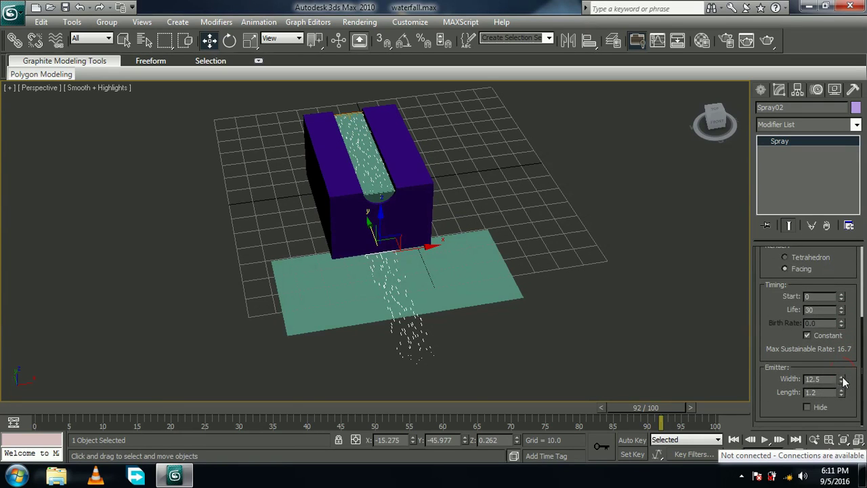
drag(844, 380, 829, 257)
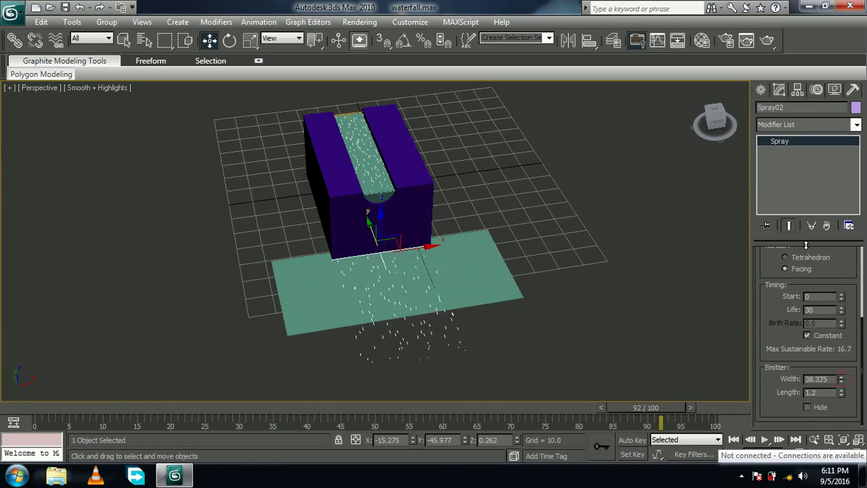
Step: Scale the lower plane to about 55% on X, lengthen it on Y, and move it about 12 units away from the box
alt+middle_drag(641, 273, 610, 240)
click(502, 237)
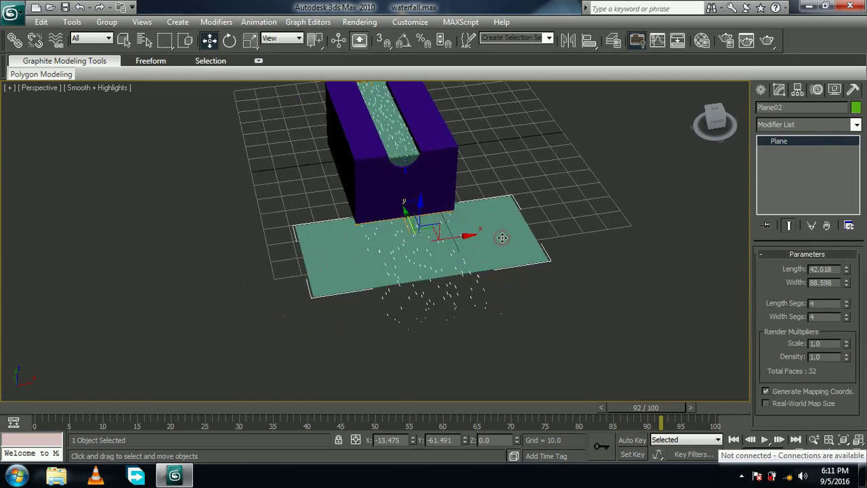
click(250, 40)
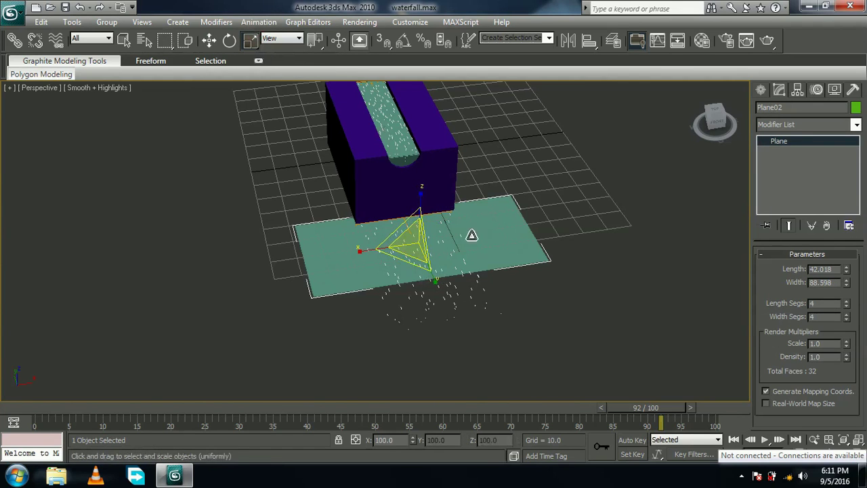
key(r)
drag(432, 279, 436, 316)
drag(364, 249, 405, 252)
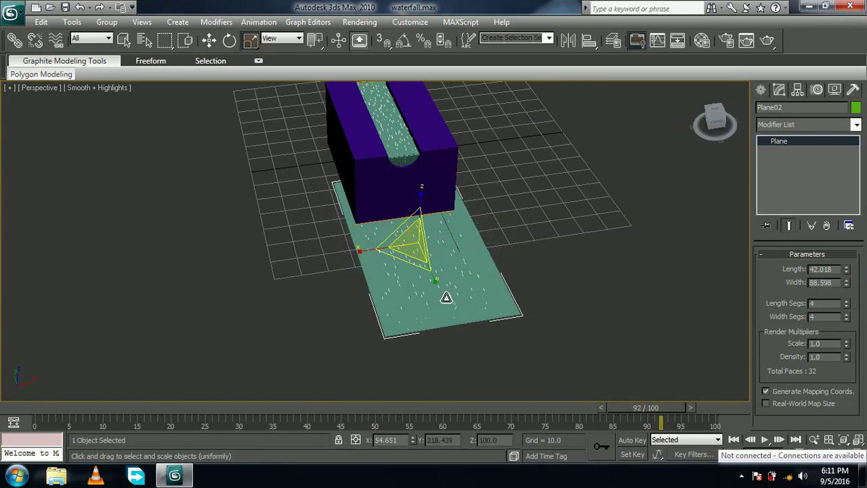
drag(436, 284, 433, 272)
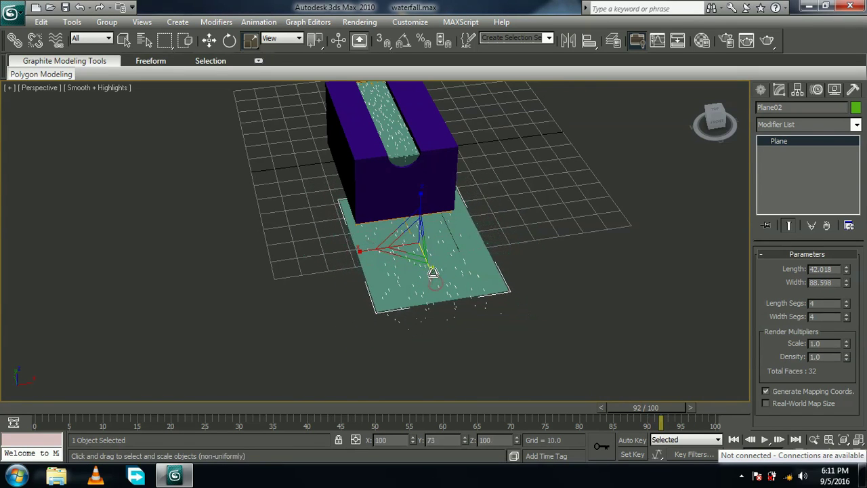
click(208, 40)
drag(415, 224, 422, 247)
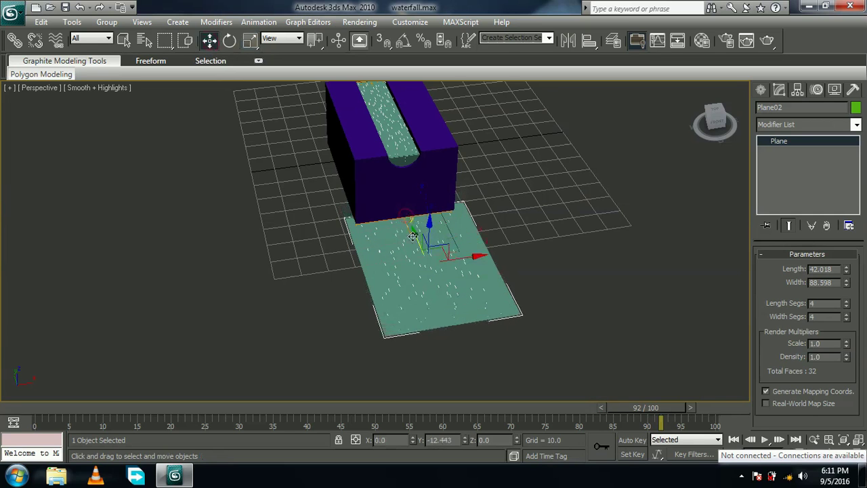
Step: Deselect everything and test-render the whole box and both water planes in the perspective view at frame 92
click(630, 203)
alt+middle_drag(267, 341, 526, 215)
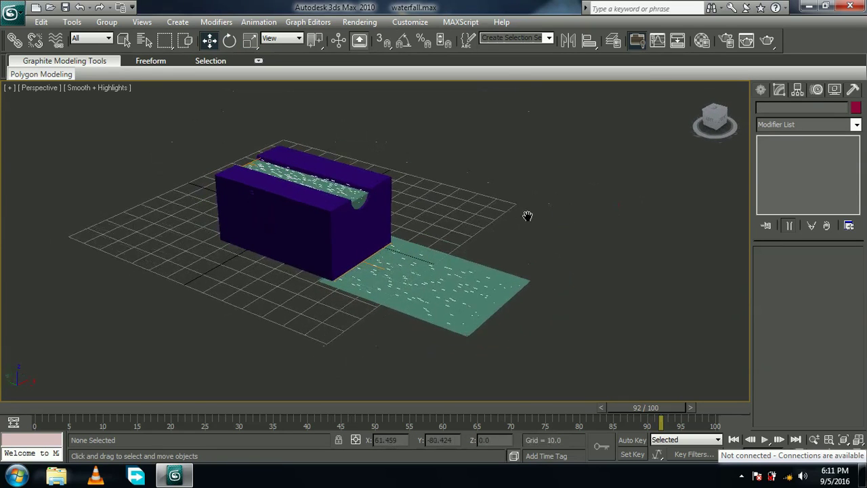
key(shift+q)
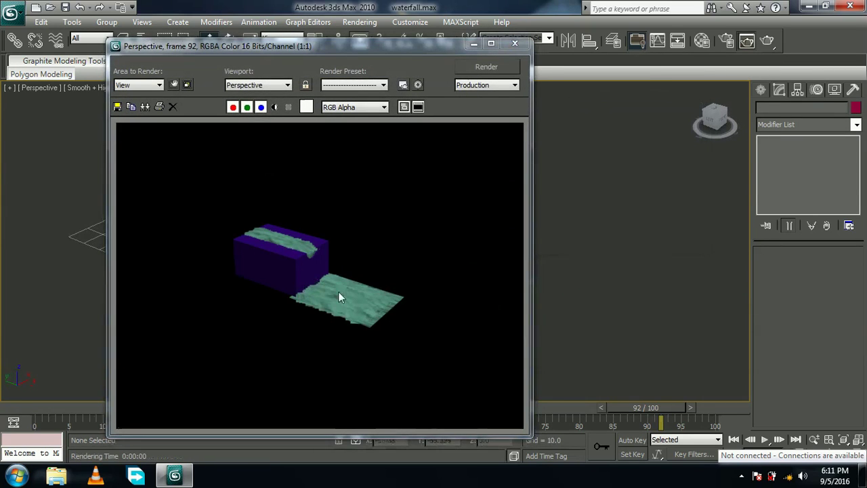
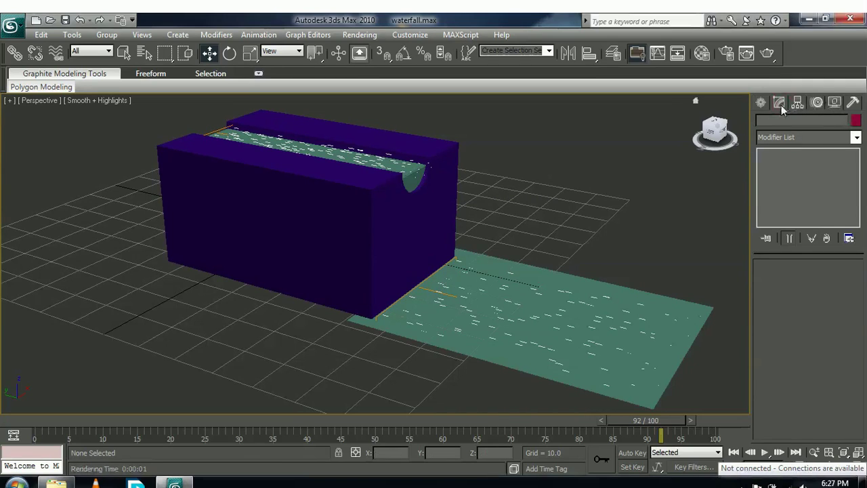
Step: Create a Snow particle system in the Top view at the groove's front end, with an emitter about 14.166 by 4.682
click(761, 103)
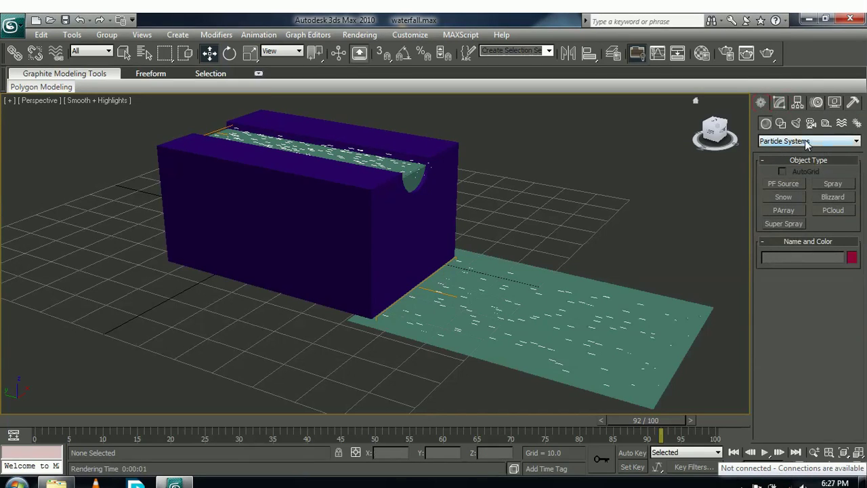
click(782, 197)
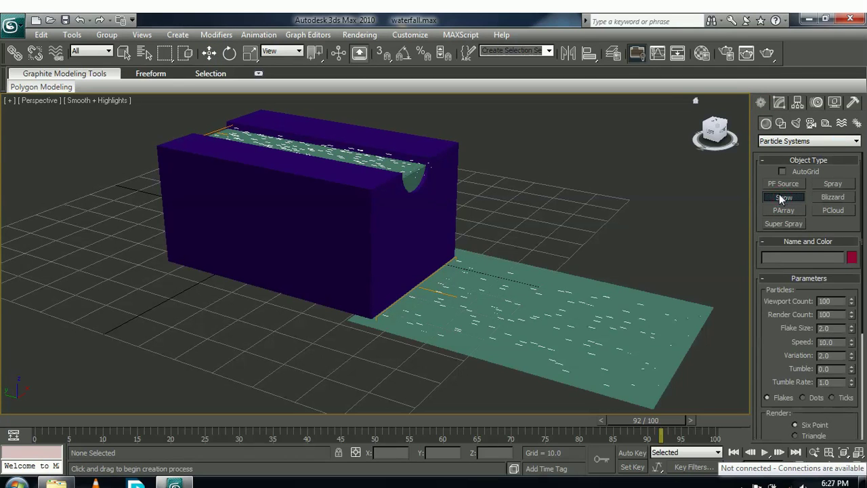
key(t)
scroll(454, 230, up, 4)
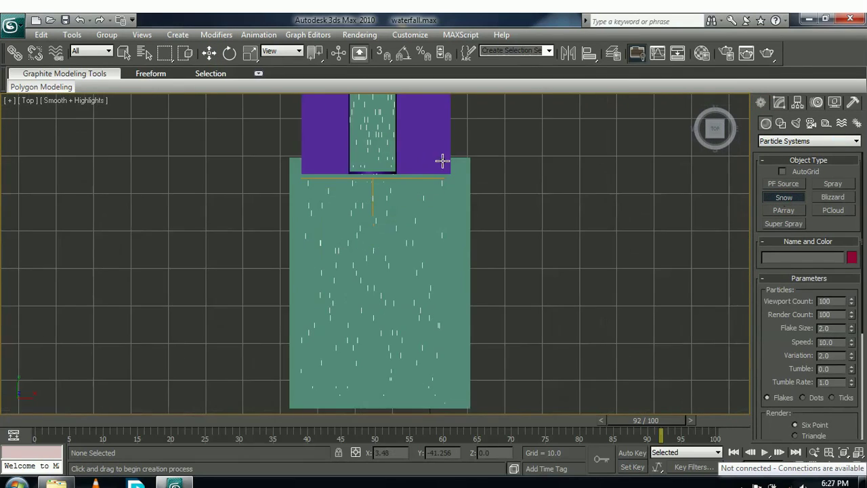
scroll(438, 253, up, 2)
drag(349, 222, 423, 247)
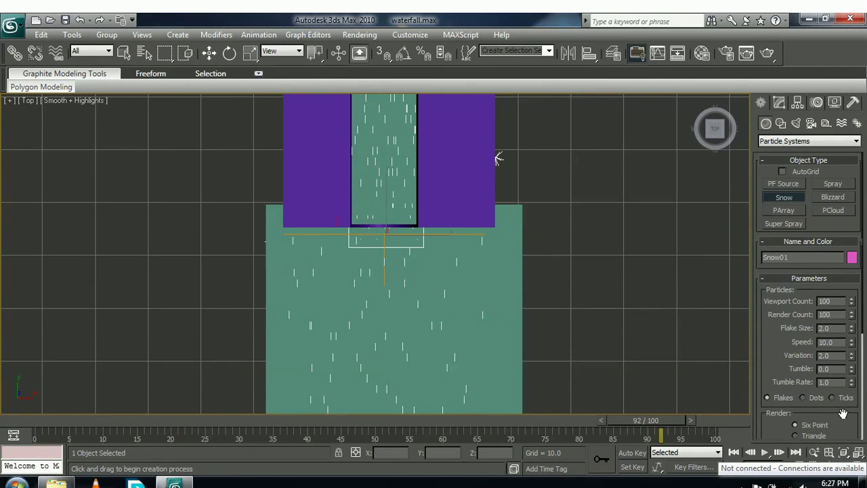
drag(843, 413, 842, 259)
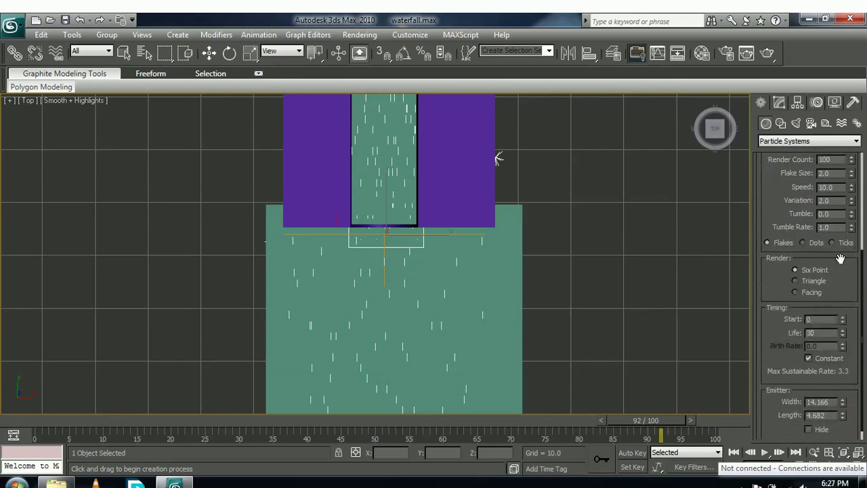
Step: Raise the Snow emitter to the groove's mouth at the top of the box, about Z 29.699
key(p)
alt+middle_drag(447, 336, 420, 318)
click(208, 53)
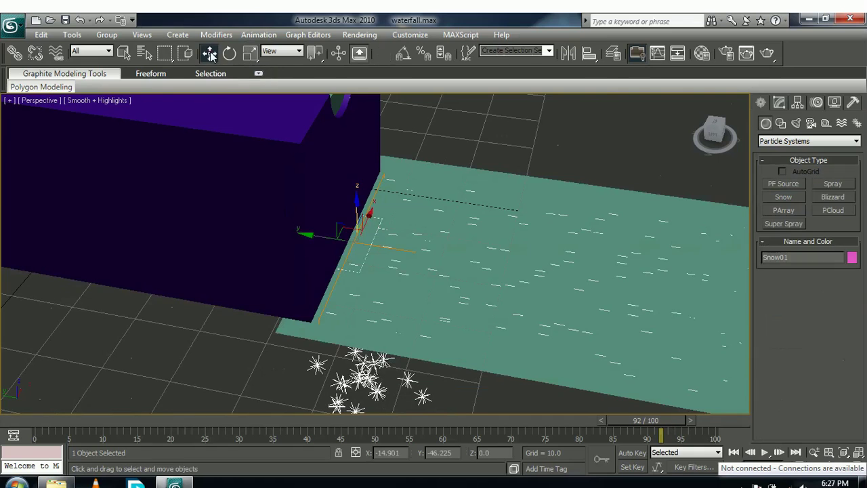
alt+middle_drag(239, 115, 525, 248)
alt+middle_drag(437, 257, 426, 232)
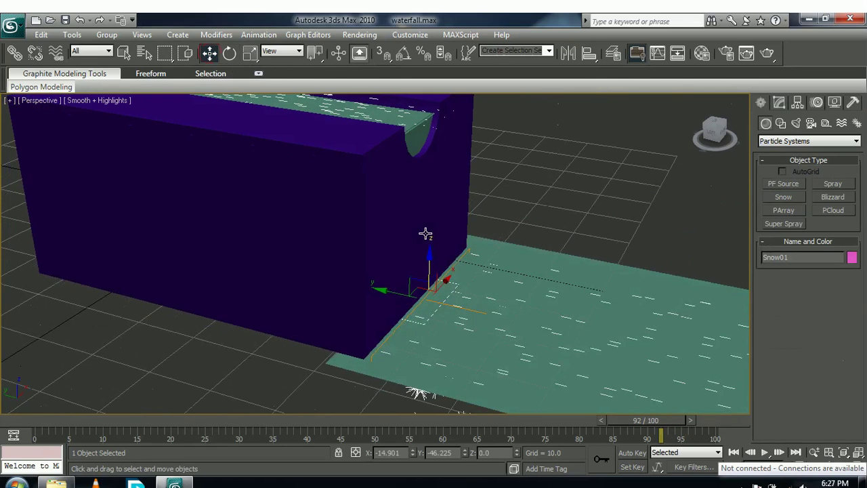
drag(433, 256, 441, 74)
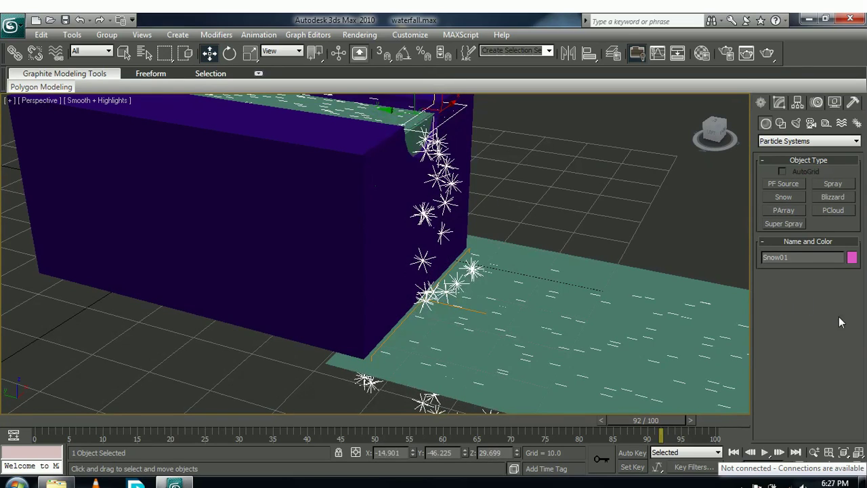
Step: Set the Snow system's render count to 1000, its speed to 4 and its variation to 1
click(778, 103)
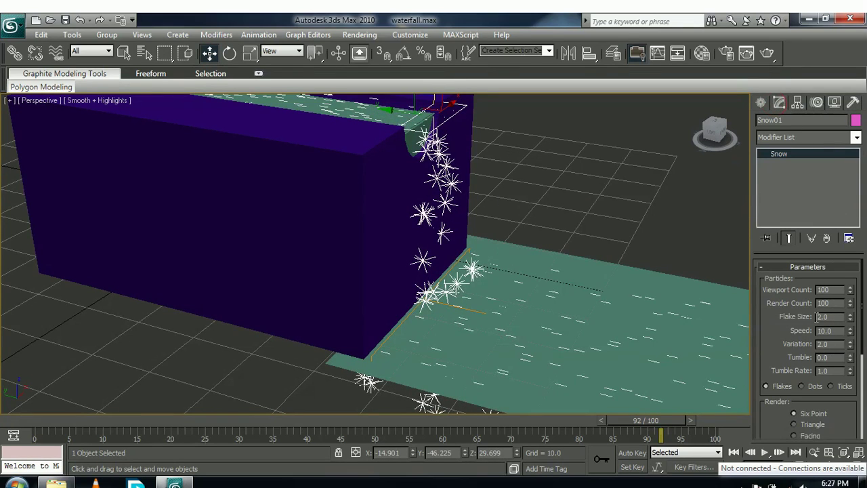
double_click(821, 290)
double_click(826, 304)
text(10)
click(835, 317)
drag(837, 330, 802, 330)
text(4)
key(Return)
middle_drag(668, 329, 605, 274)
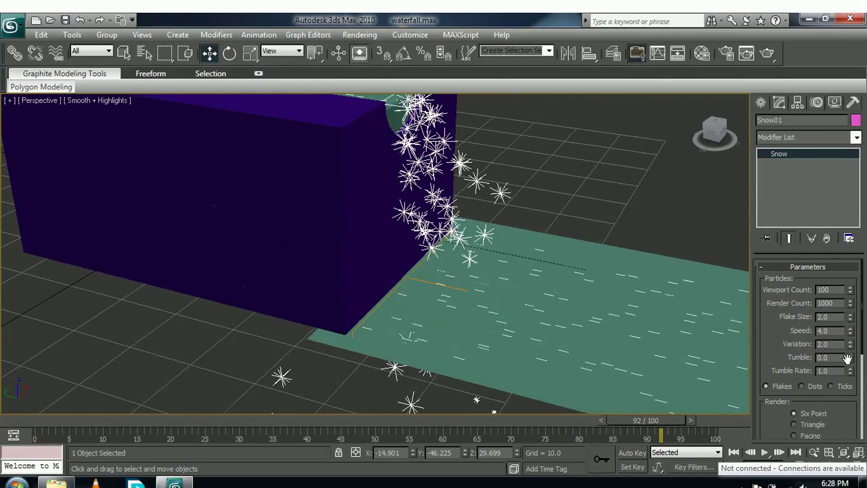
double_click(823, 343)
text(1)
key(Return)
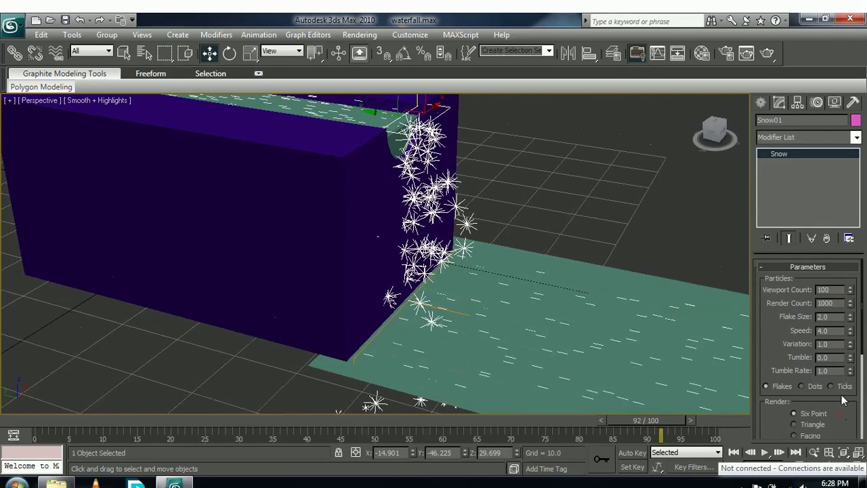
Step: Set the Snow particles to render as Facing and test-render the perspective view at frame 92
scroll(824, 401, down, 3)
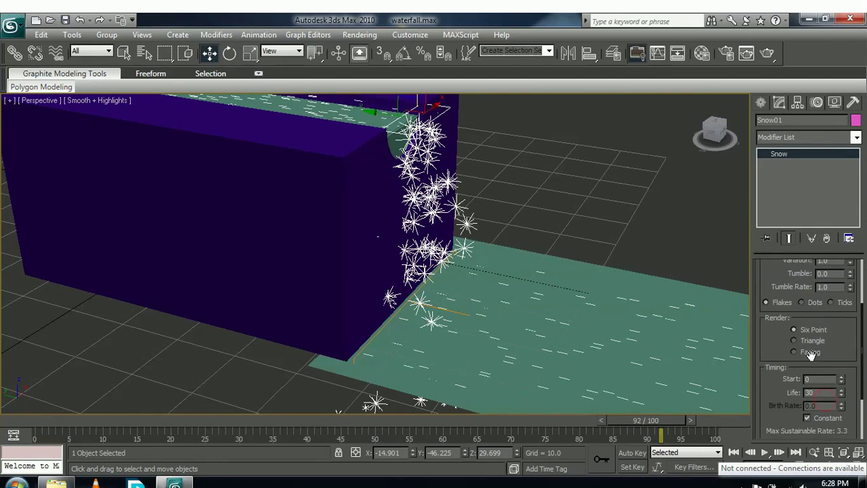
click(808, 353)
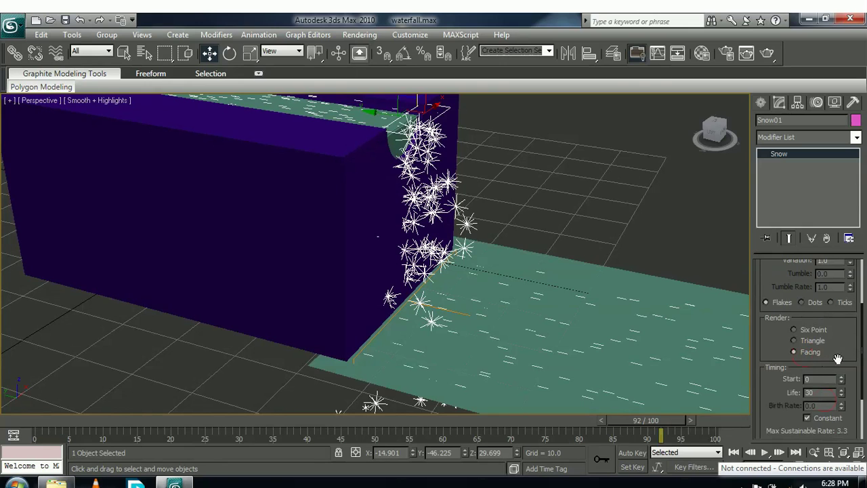
drag(844, 352, 845, 321)
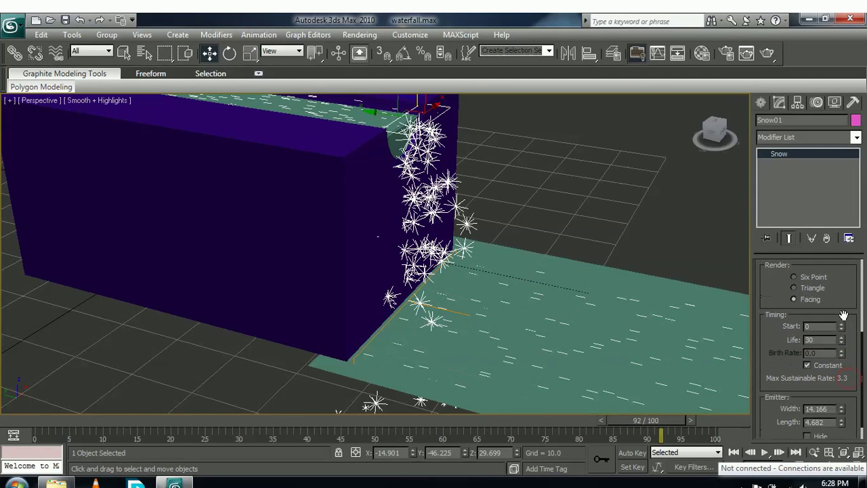
key(shift+q)
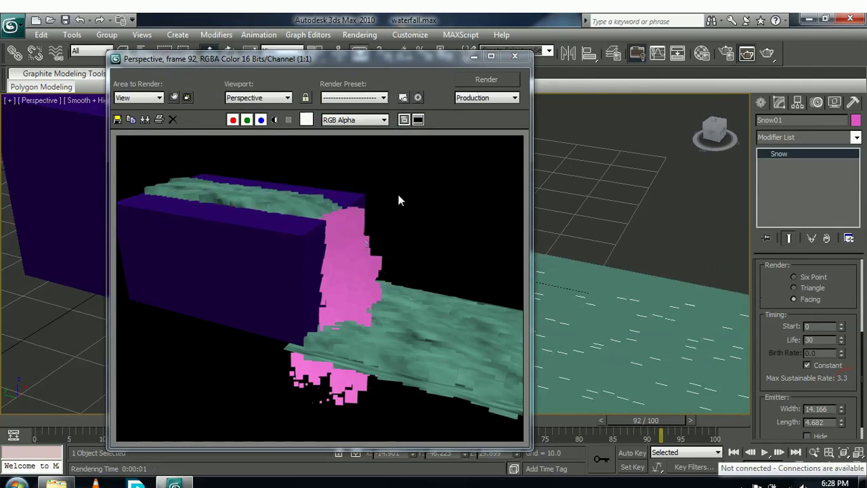
click(514, 56)
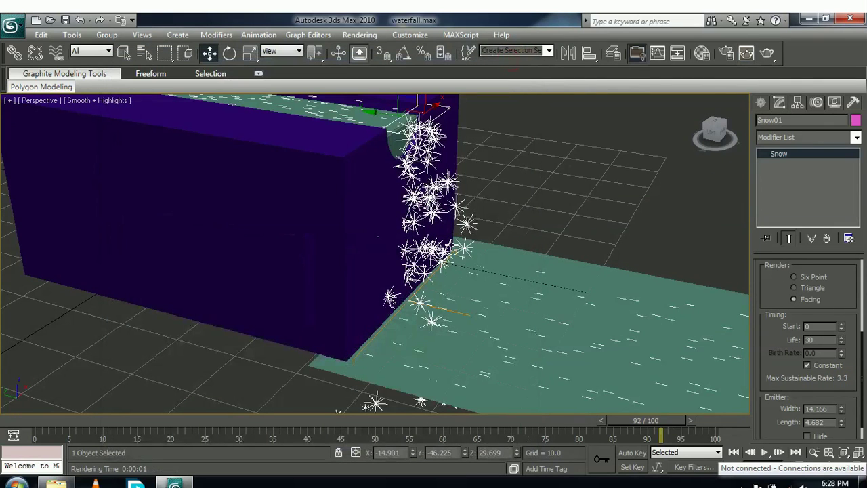
Step: Assign the green noise-bumped material 01 - Default to the Snow system and test-render the perspective view
click(702, 53)
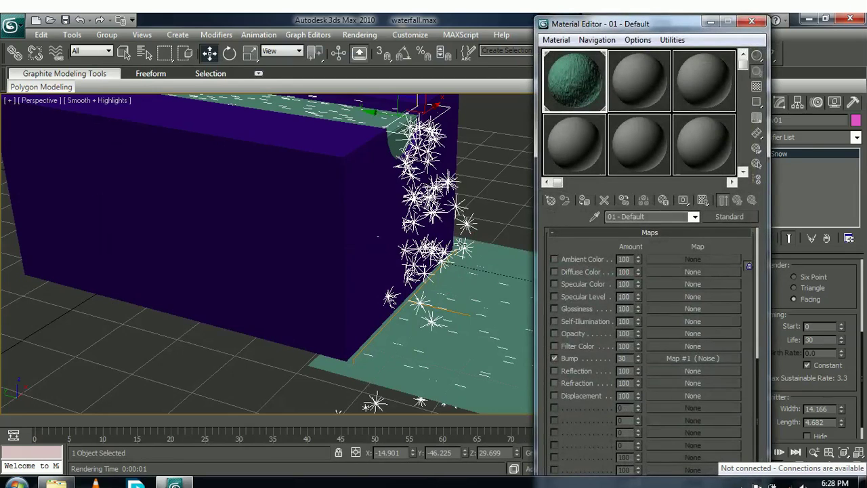
alt+middle_drag(521, 193, 504, 191)
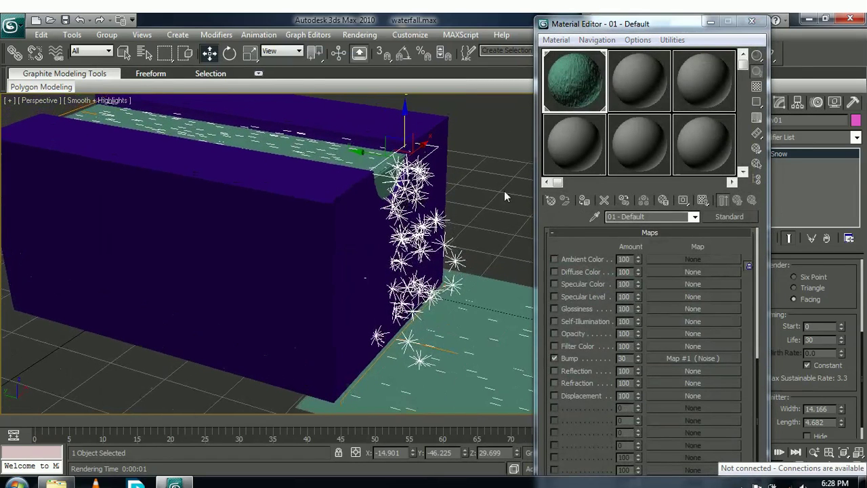
click(585, 201)
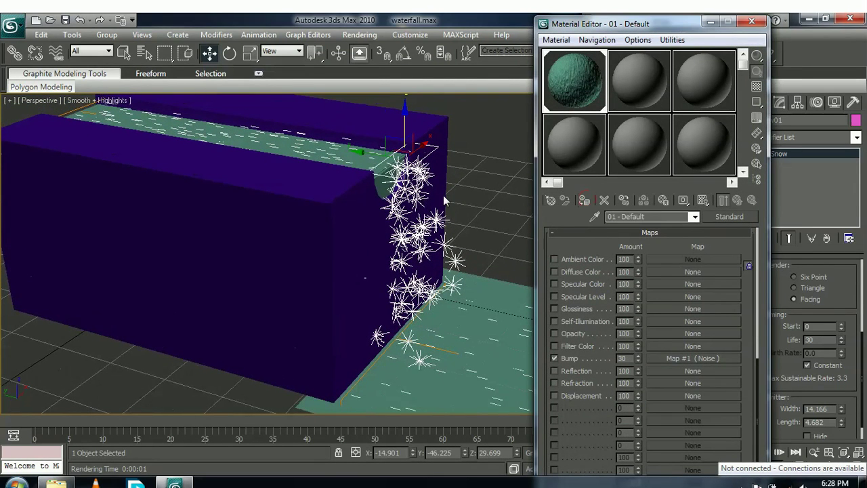
click(749, 23)
key(shift+q)
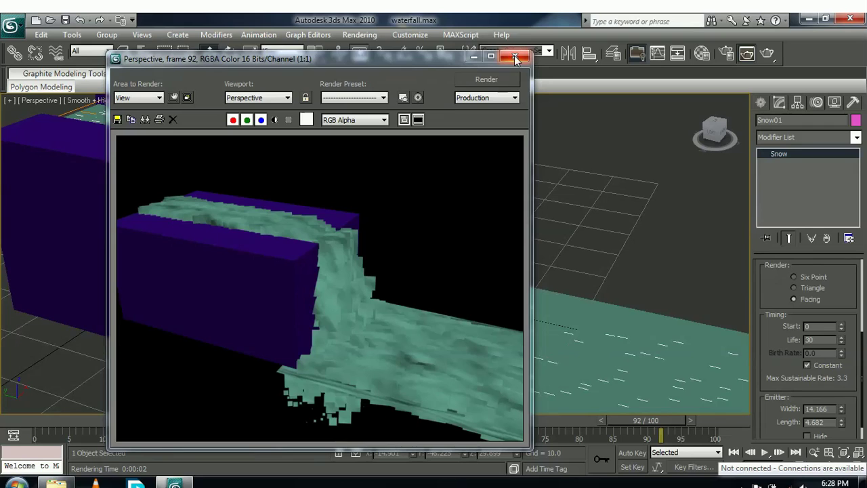
click(515, 58)
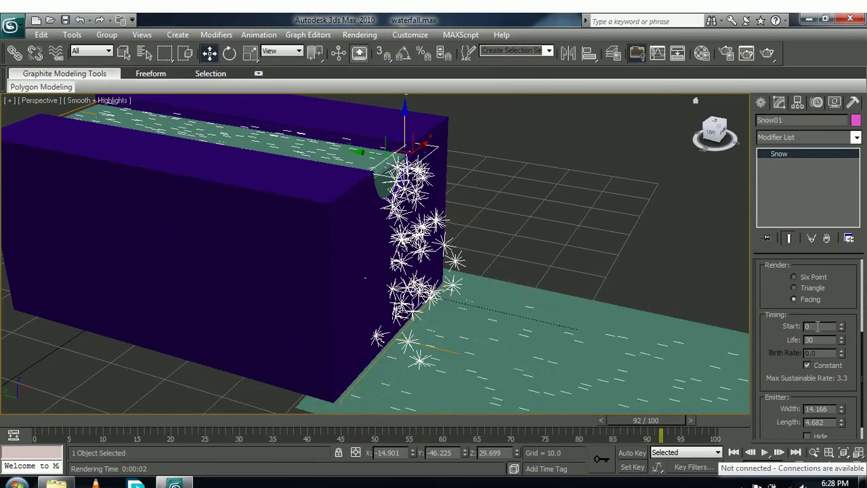
Step: Set the Snow system's start time to -200 and test-render the waterfall at frame 92
double_click(817, 326)
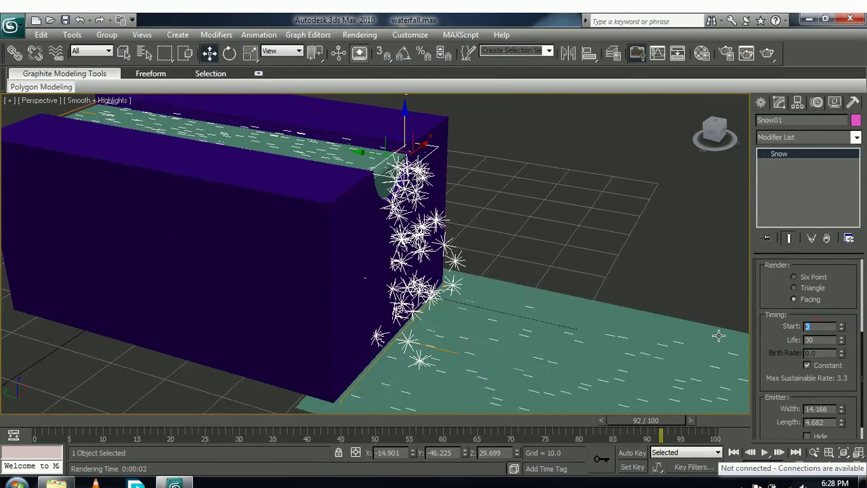
text(-200)
key(Return)
scroll(851, 306, down, 1)
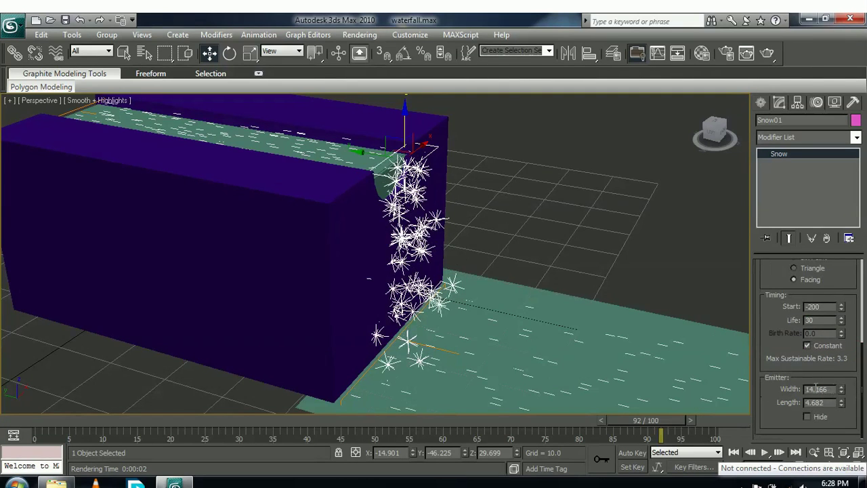
scroll(851, 352, up, 5)
scroll(829, 372, up, 3)
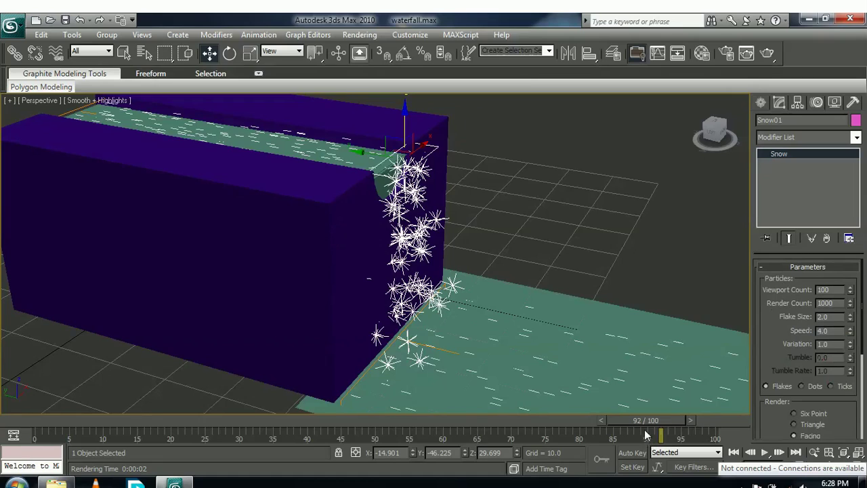
key(shift+q)
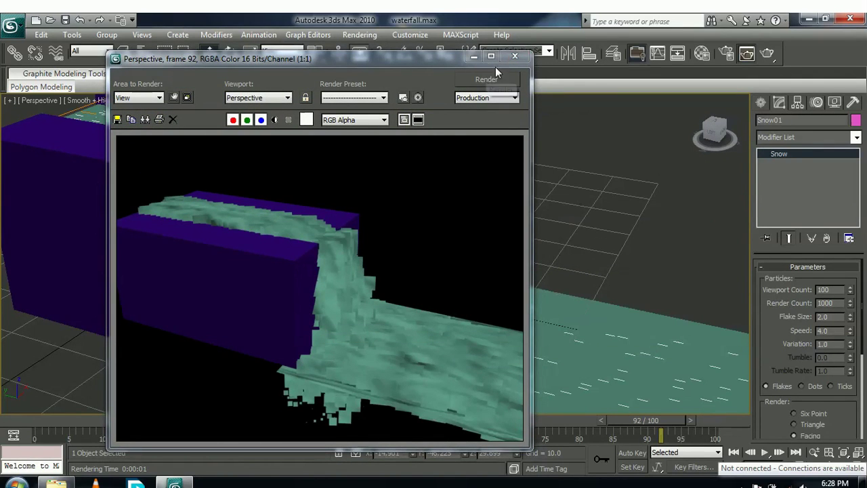
click(515, 58)
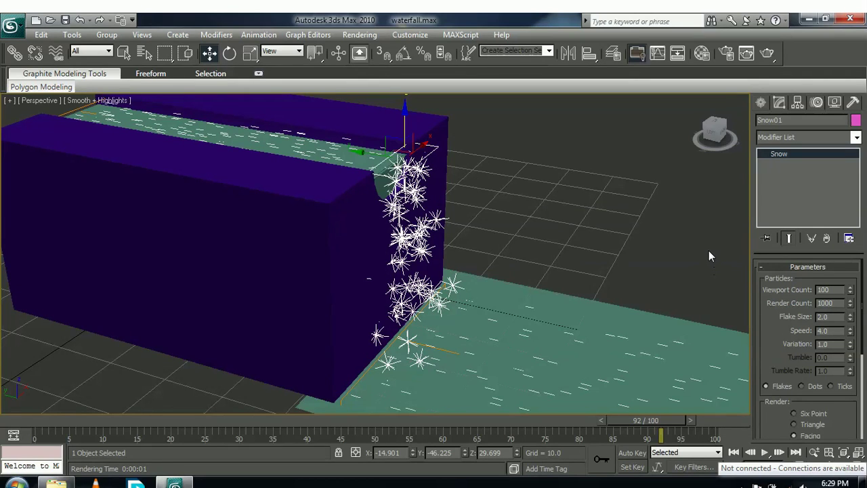
Step: Create a Deflector space warp about 45.84 wide and 28.353 long in the Top view, over the lower plane's end beside the box
click(761, 102)
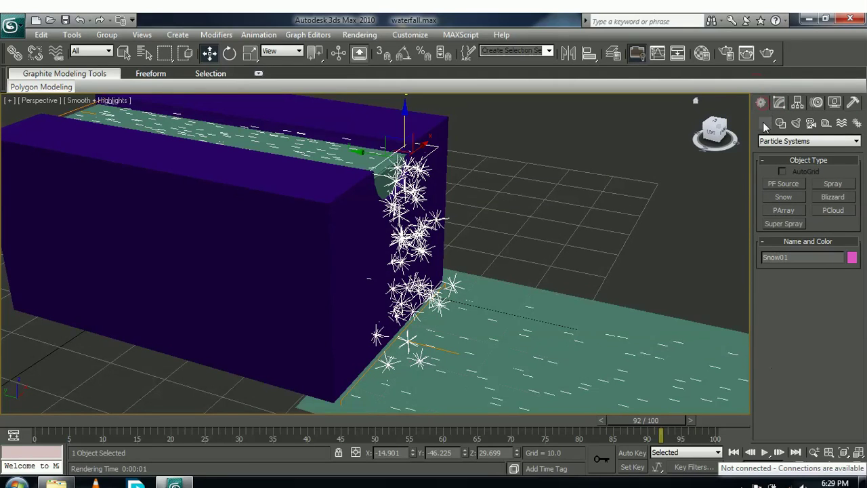
click(841, 124)
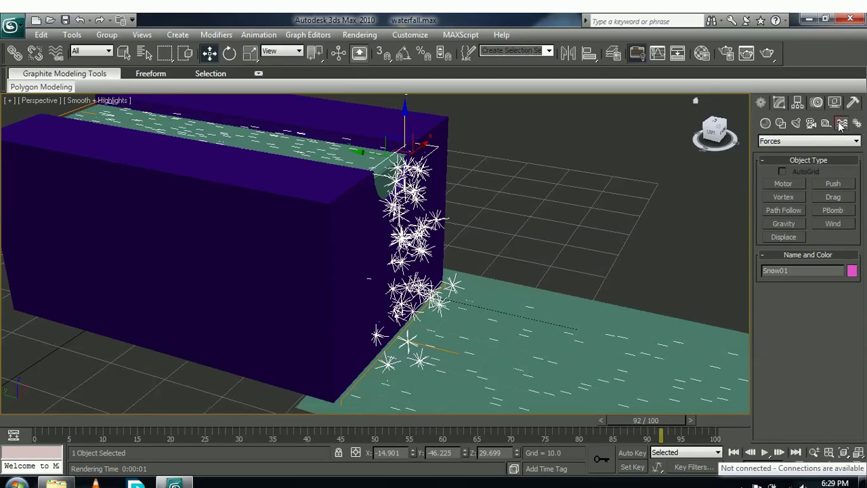
click(782, 141)
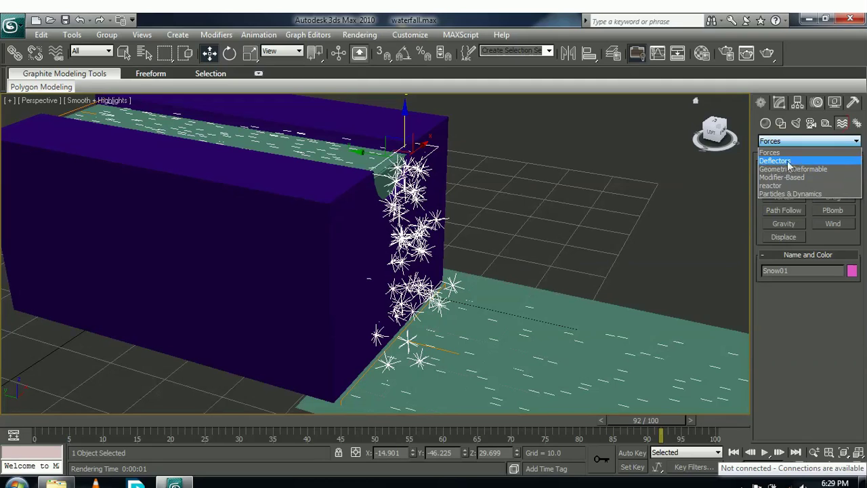
click(784, 161)
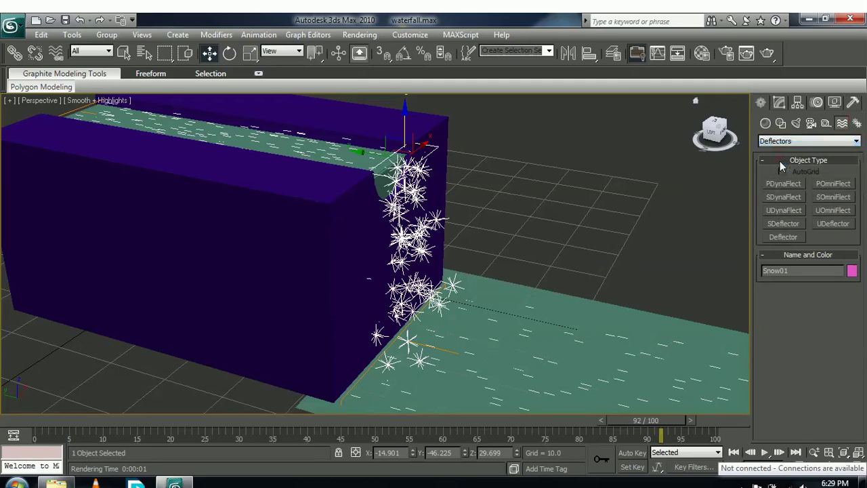
click(787, 236)
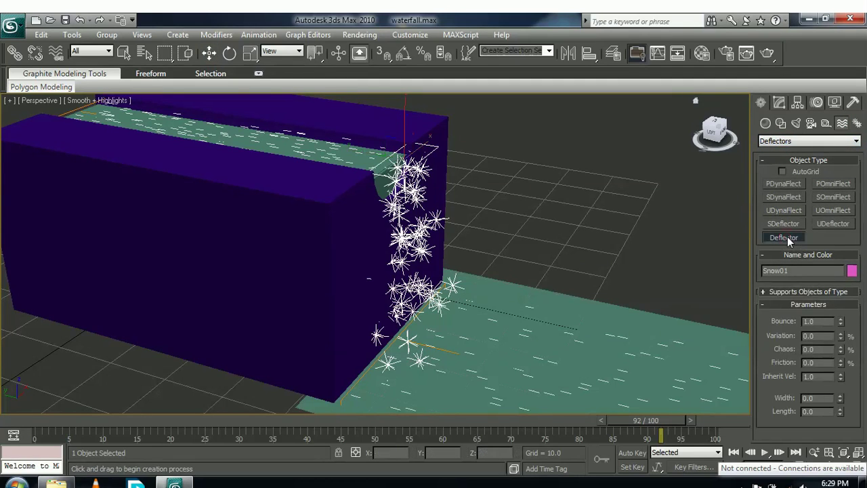
key(t)
scroll(370, 217, up, 4)
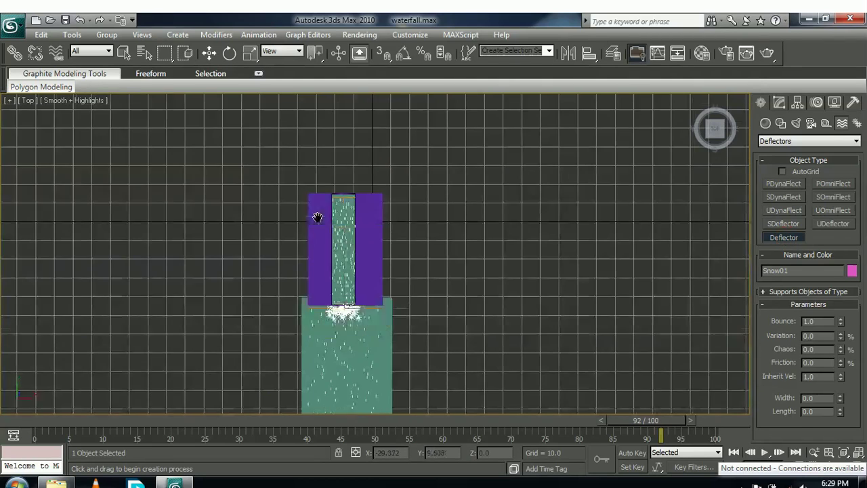
drag(232, 196, 403, 302)
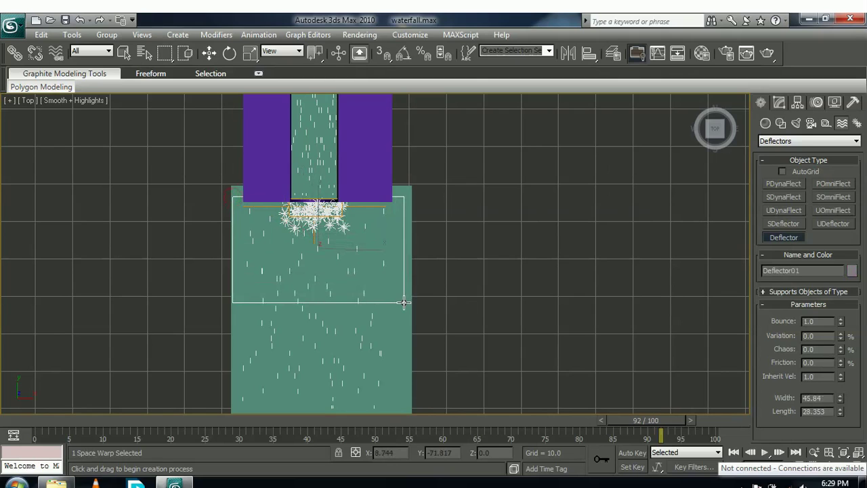
click(208, 52)
key(p)
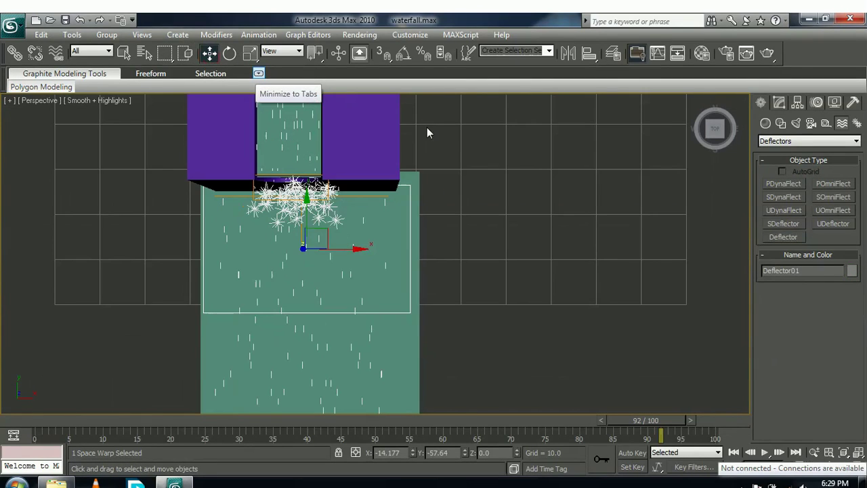
alt+middle_drag(173, 375, 262, 306)
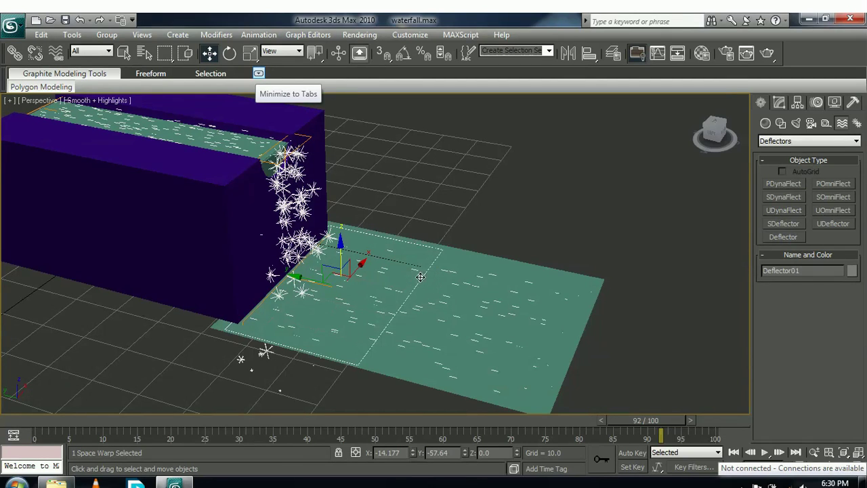
Step: Bind the Deflector to the Snow system at the groove's mouth and scrub the animation back to frame 18
click(57, 60)
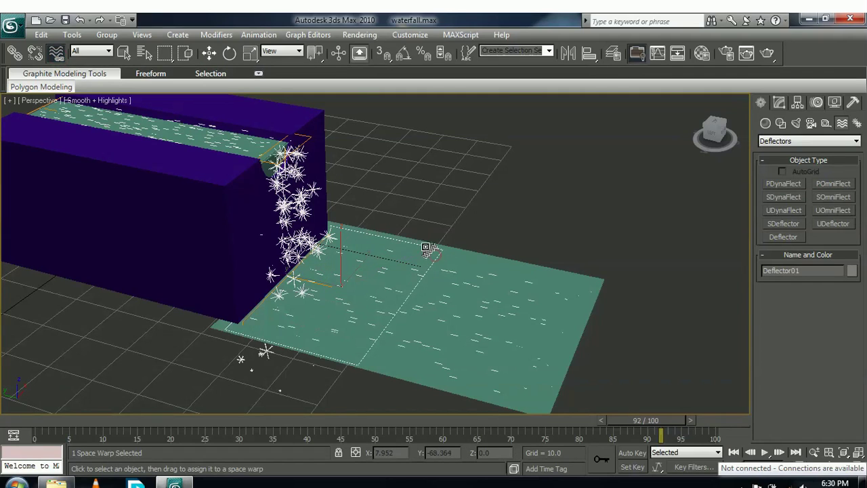
drag(367, 195, 309, 138)
alt+middle_drag(359, 241, 339, 107)
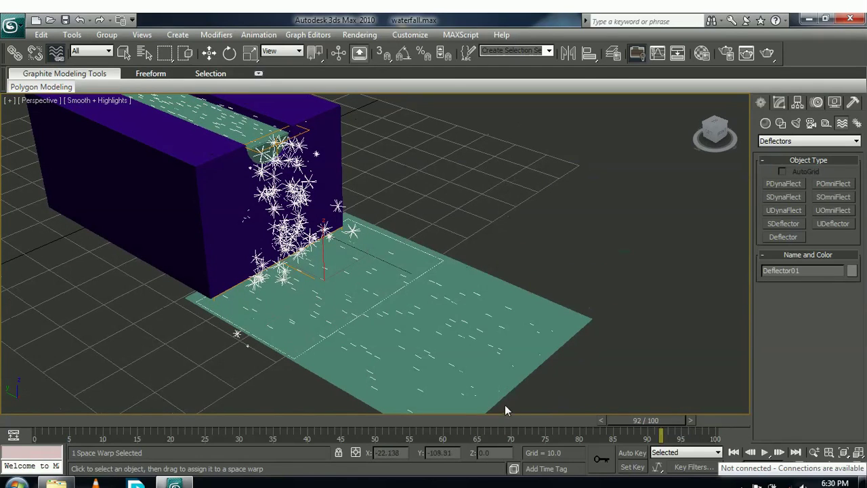
drag(660, 434, 477, 434)
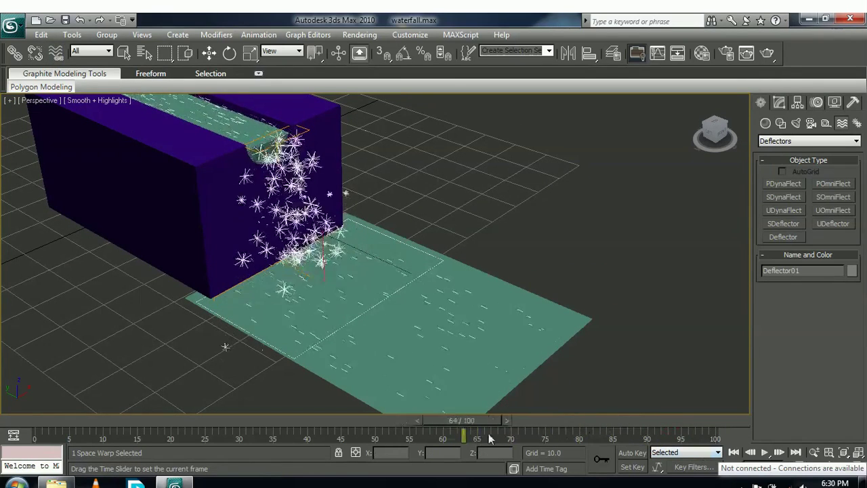
alt+middle_drag(484, 285, 475, 339)
drag(474, 420, 183, 438)
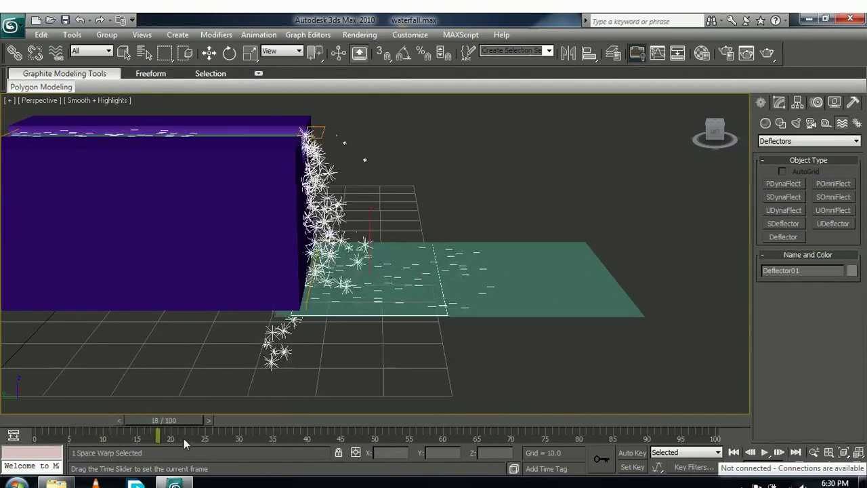
Step: Set the Deflector's bounce to 0.4 and its chaos to 75%
click(56, 52)
alt+middle_drag(379, 304, 352, 224)
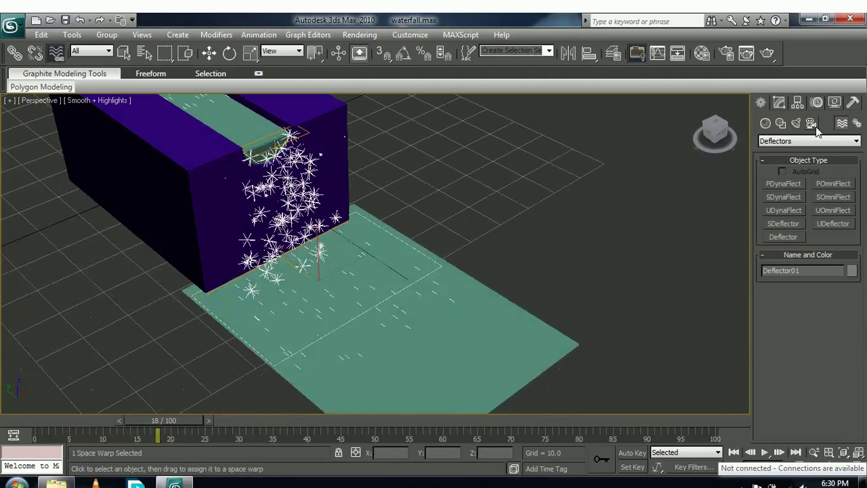
click(780, 101)
middle_drag(628, 269, 670, 268)
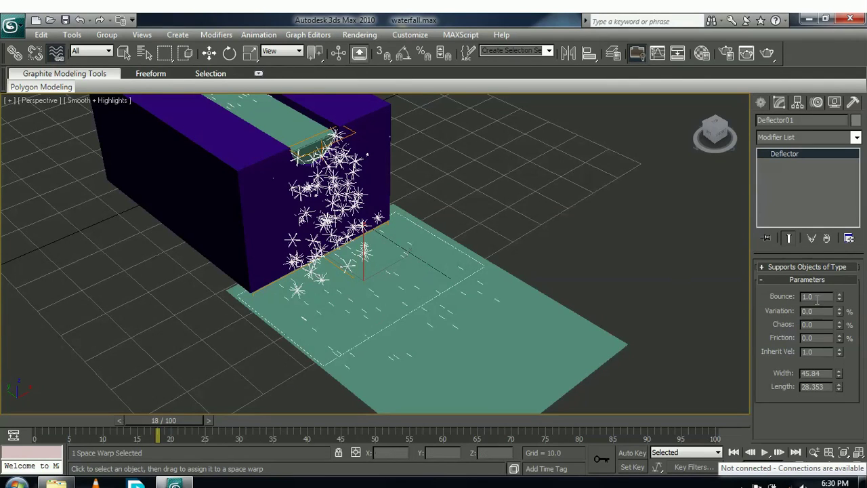
text(0.4)
double_click(806, 297)
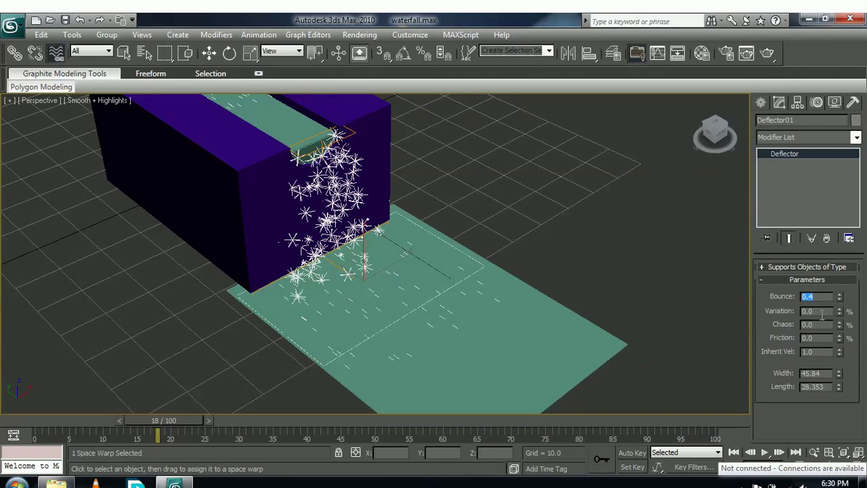
double_click(813, 324)
text(75)
key(Return)
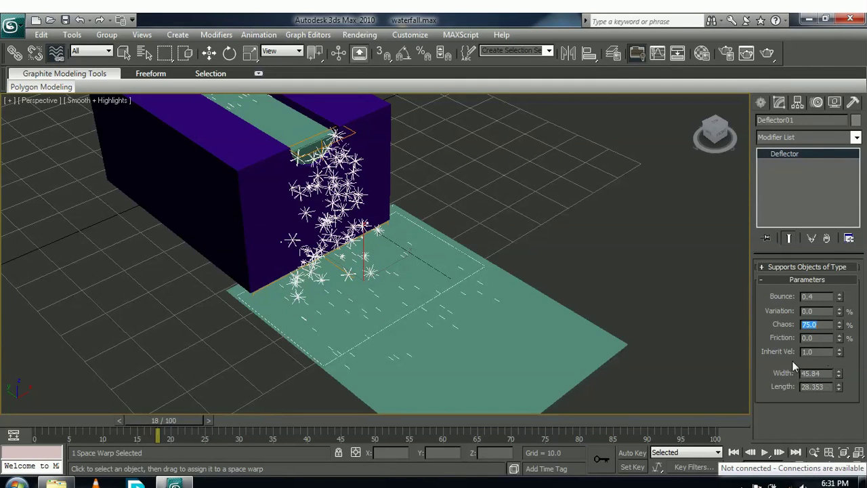
Step: Test-render the perspective view of the whole waterfall at frames 18 and 95
middle_drag(640, 329, 537, 302)
key(shift+q)
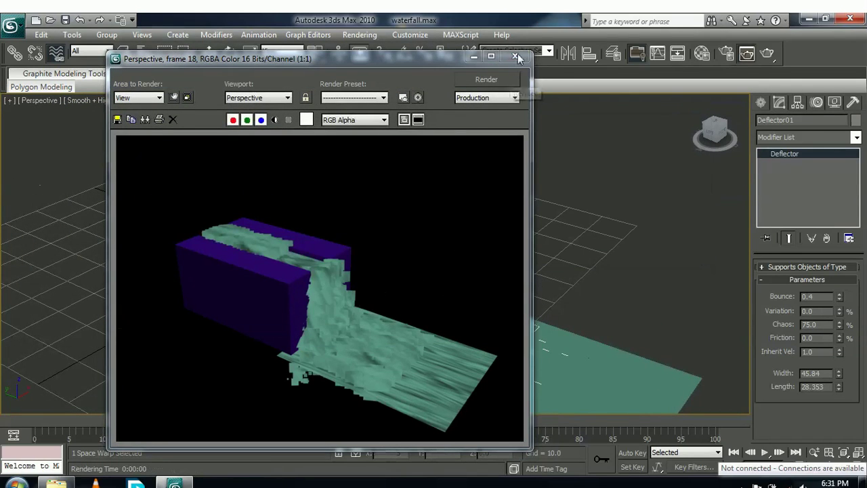
click(516, 81)
click(513, 57)
drag(172, 423, 664, 419)
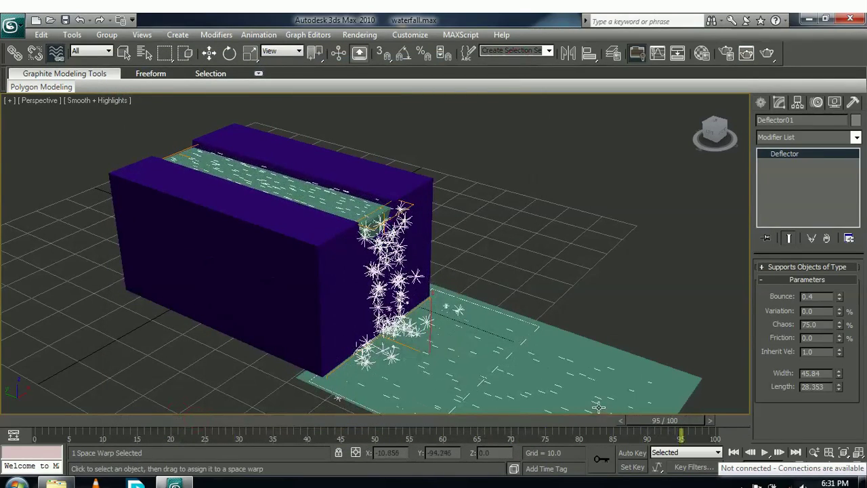
key(shift+q)
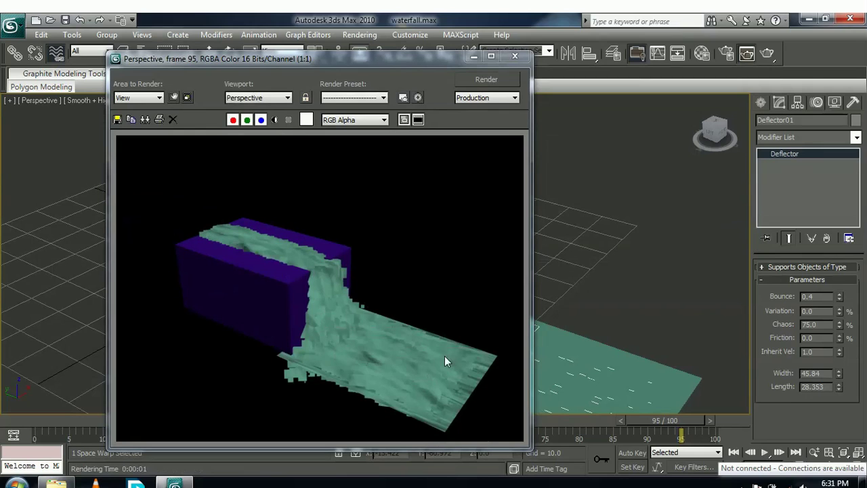
click(515, 56)
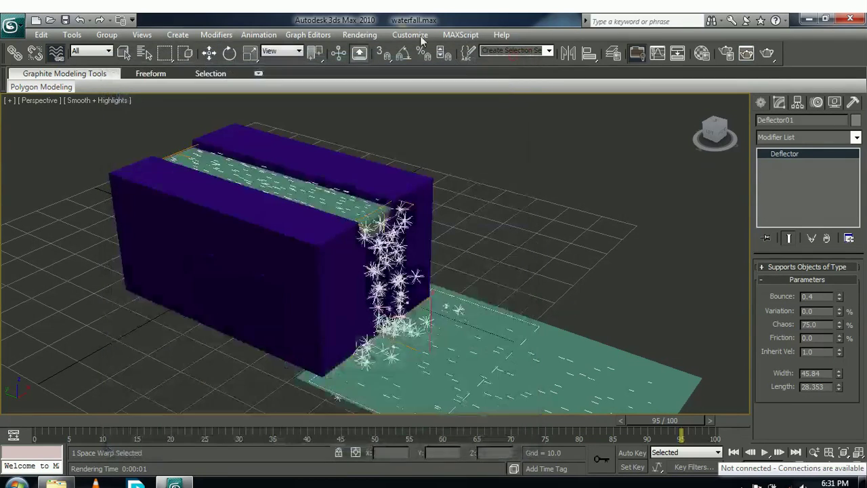
Step: Set the render setup's time output to the frame range 0 to 100
click(357, 34)
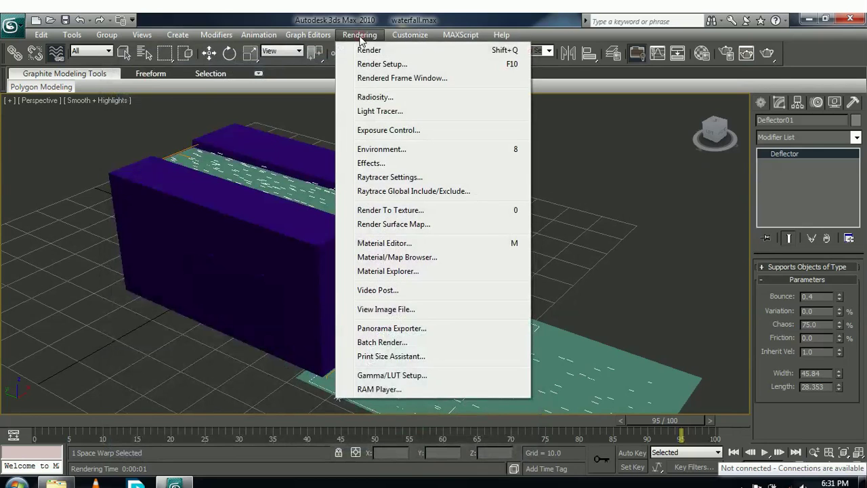
click(384, 65)
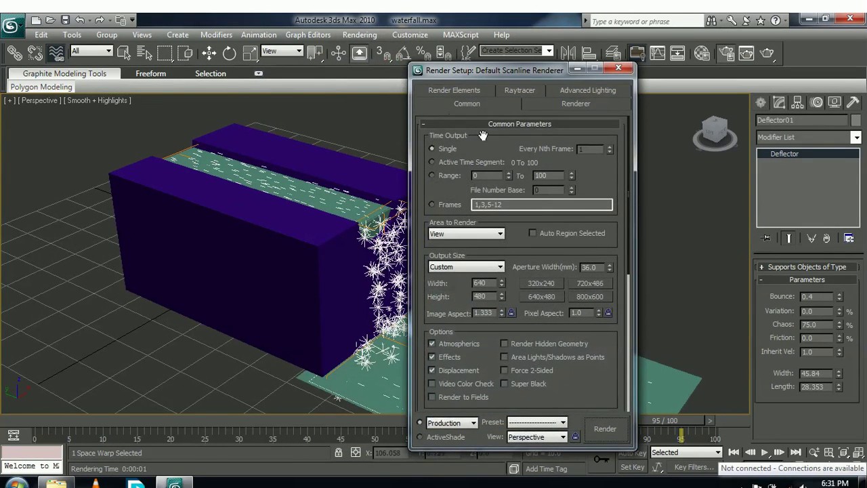
click(441, 176)
Step: Set the render output to an AVI file named waterfall on the Desktop with Cinepak compression at quality 100, and render the animation
drag(585, 388, 594, 139)
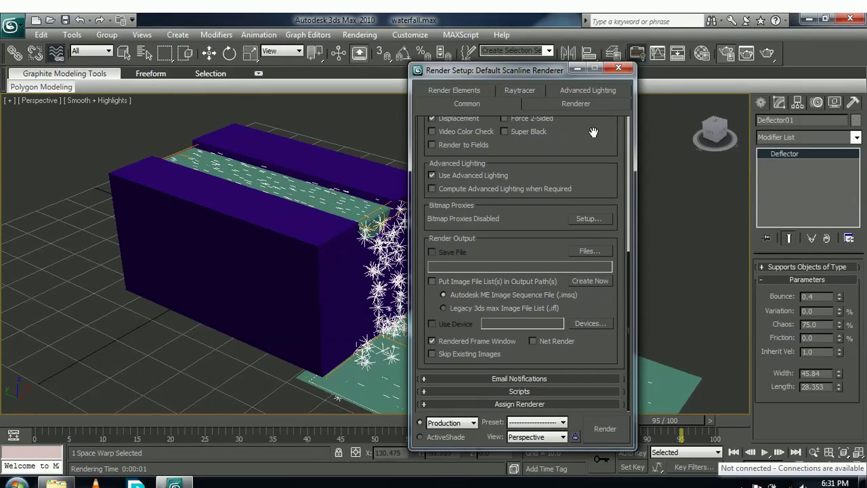
click(587, 252)
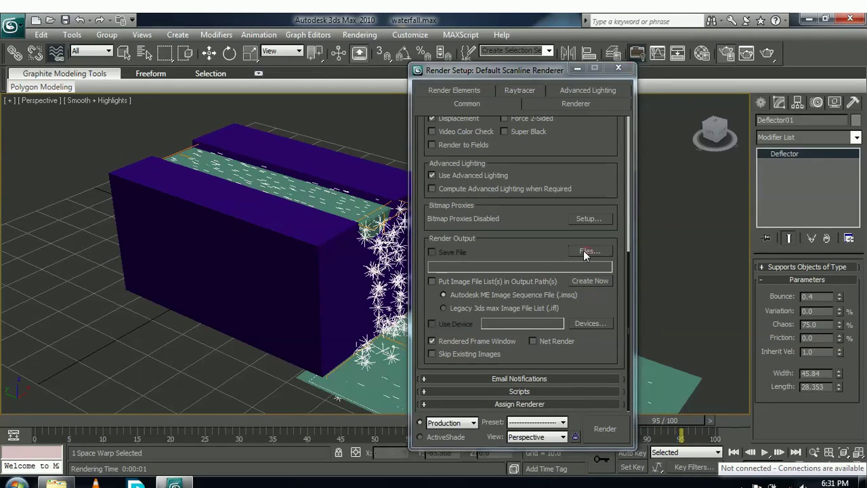
click(571, 132)
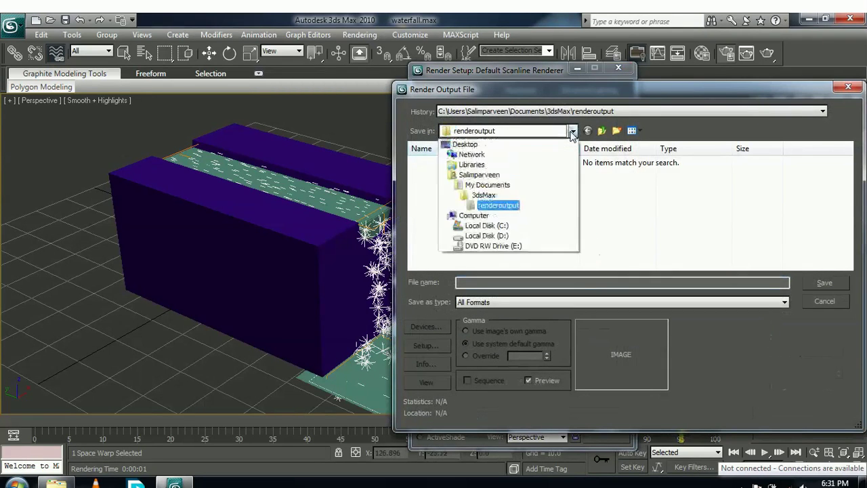
click(522, 143)
click(749, 283)
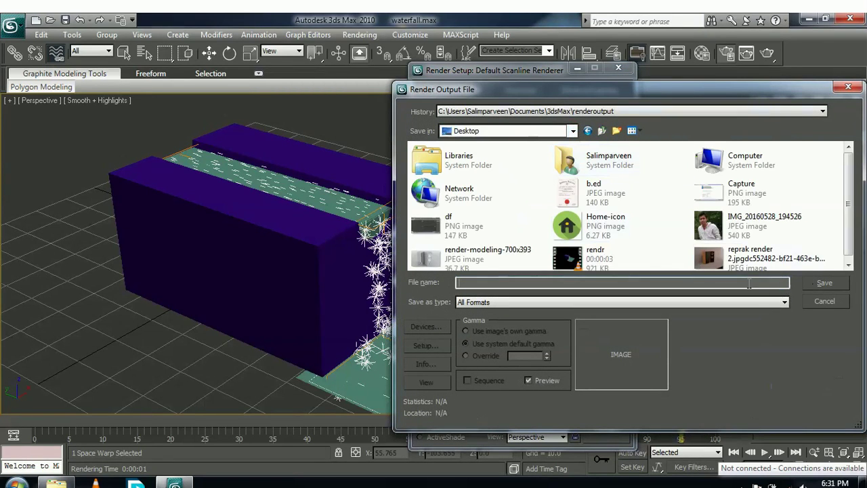
text(wa)
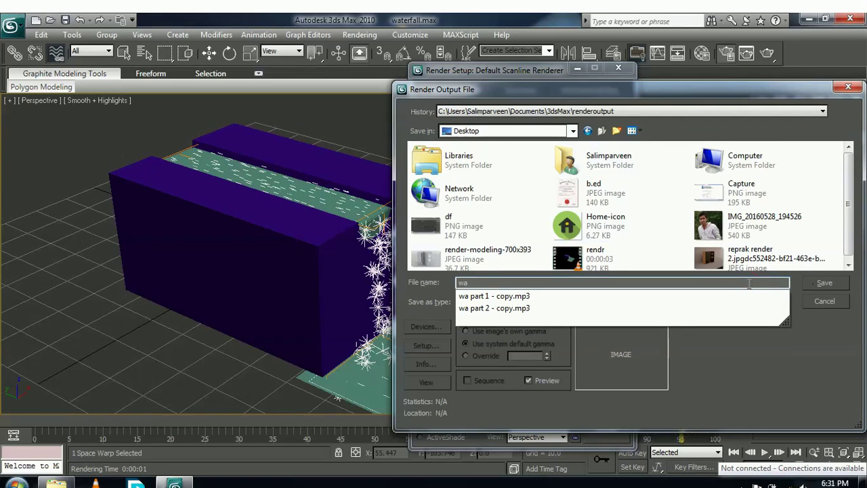
text(terfall)
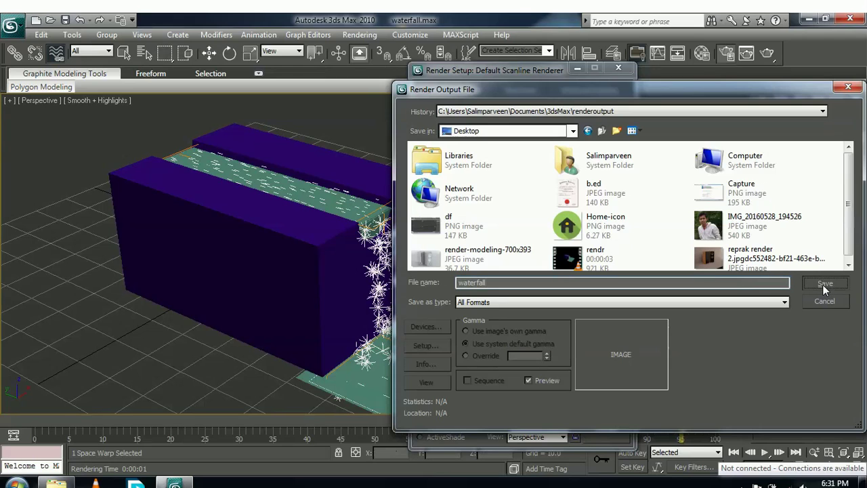
click(726, 302)
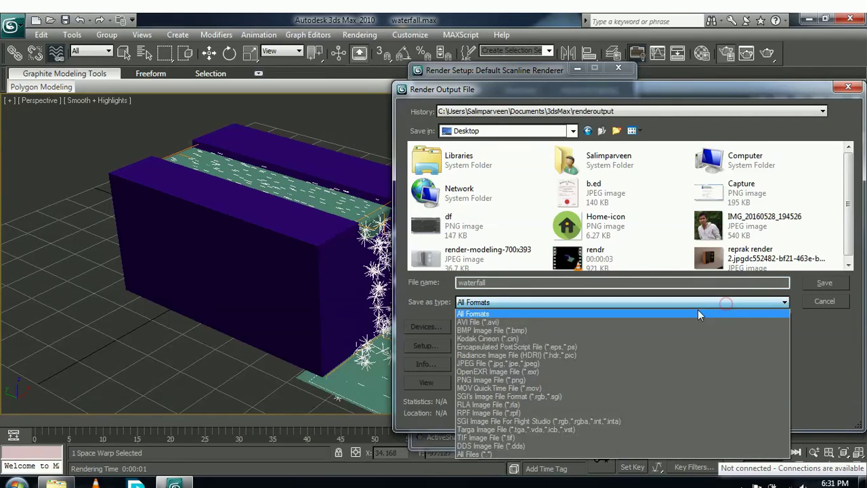
click(468, 323)
click(823, 282)
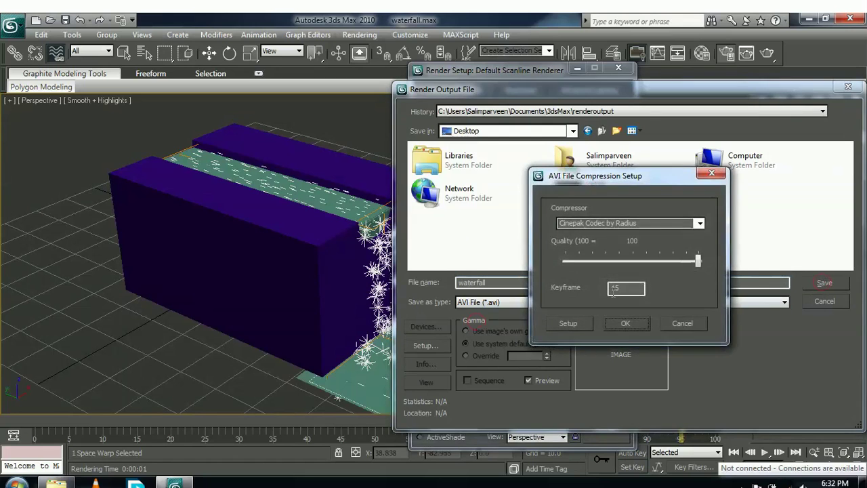
click(625, 324)
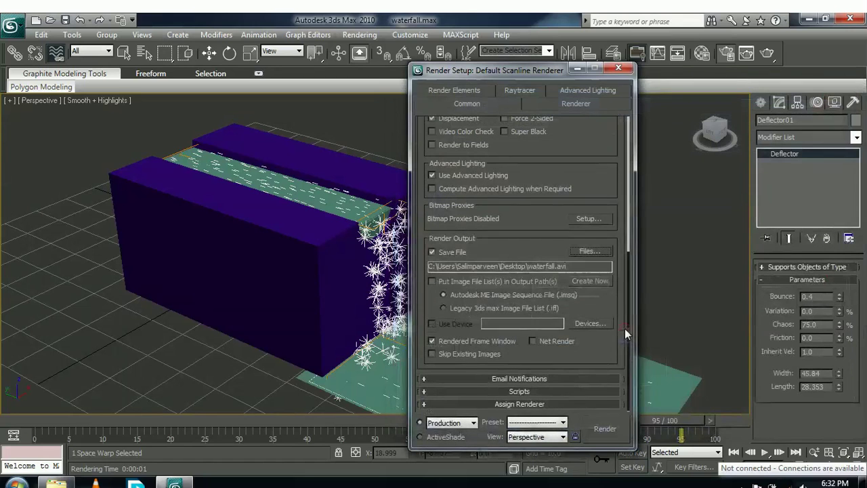
click(594, 430)
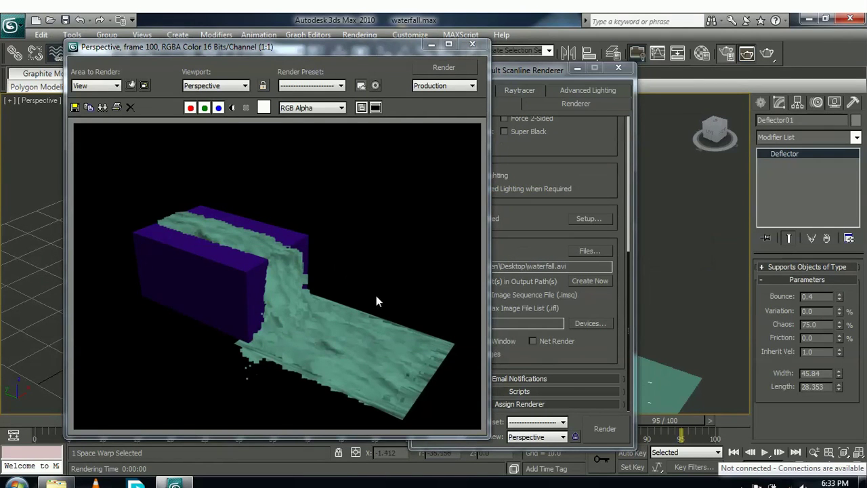
Step: Play the rendered waterfall video from the desktop in VLC media player, dismissing the privacy policy dialog, and return to the desktop
click(863, 482)
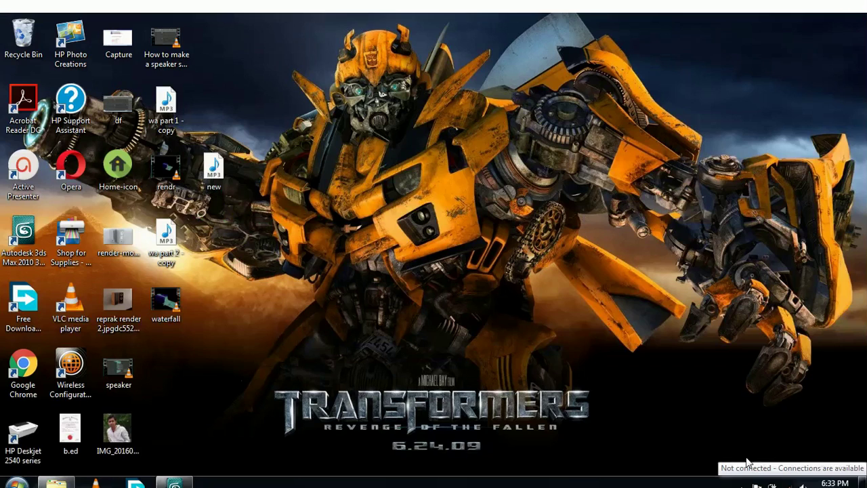
double_click(166, 302)
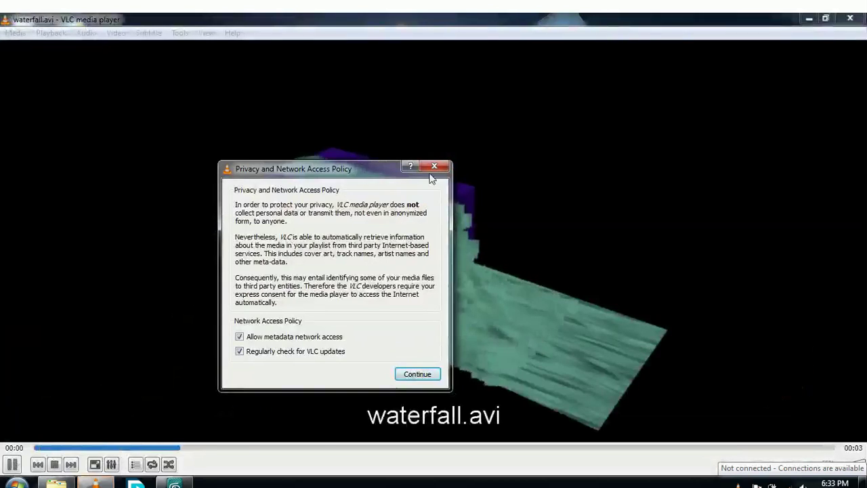
click(430, 169)
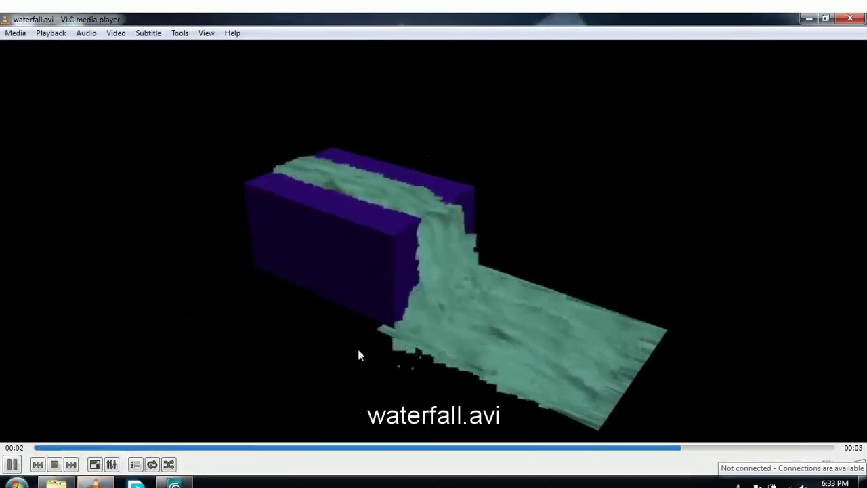
click(13, 466)
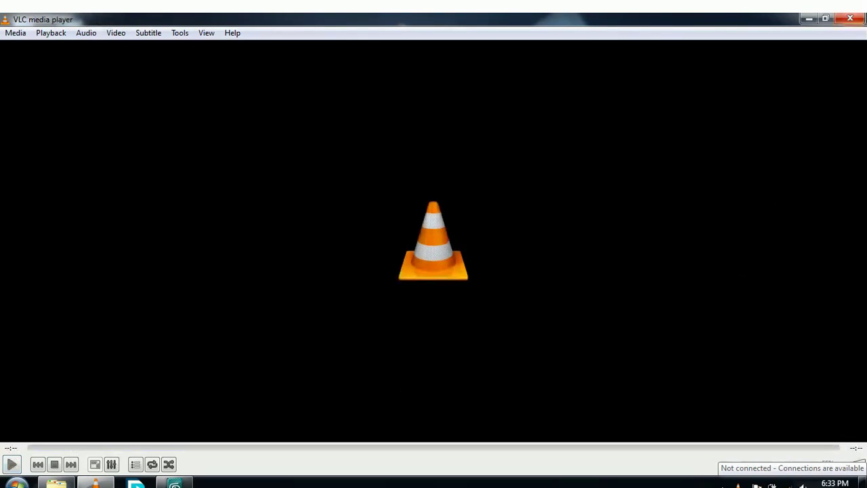
key(super+d)
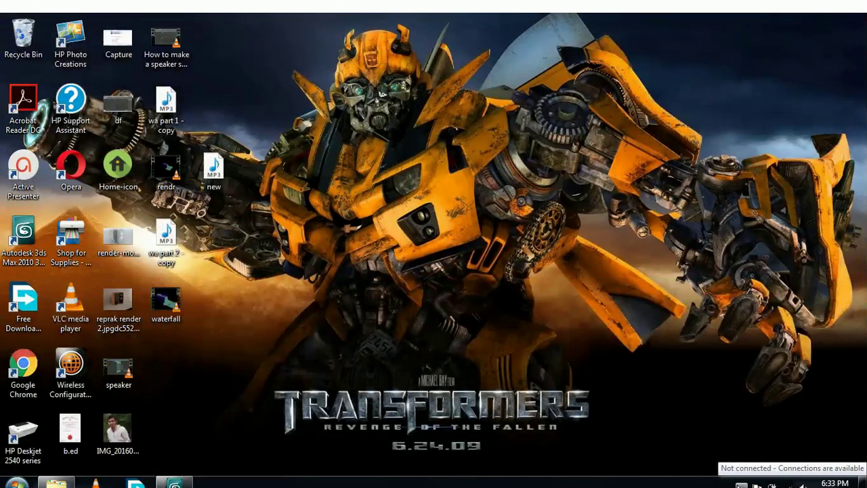
click(742, 484)
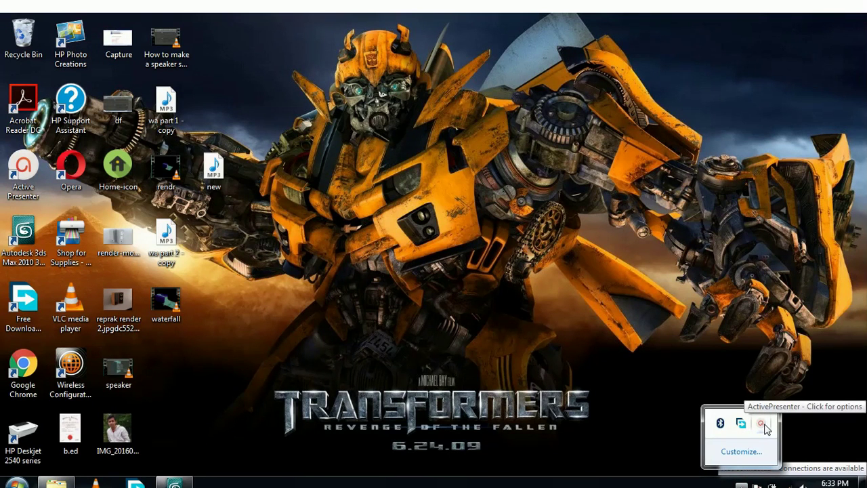
click(762, 430)
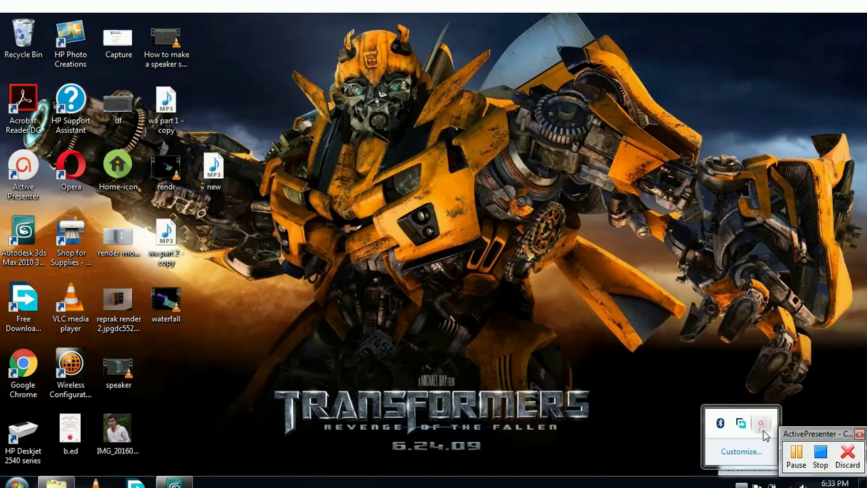